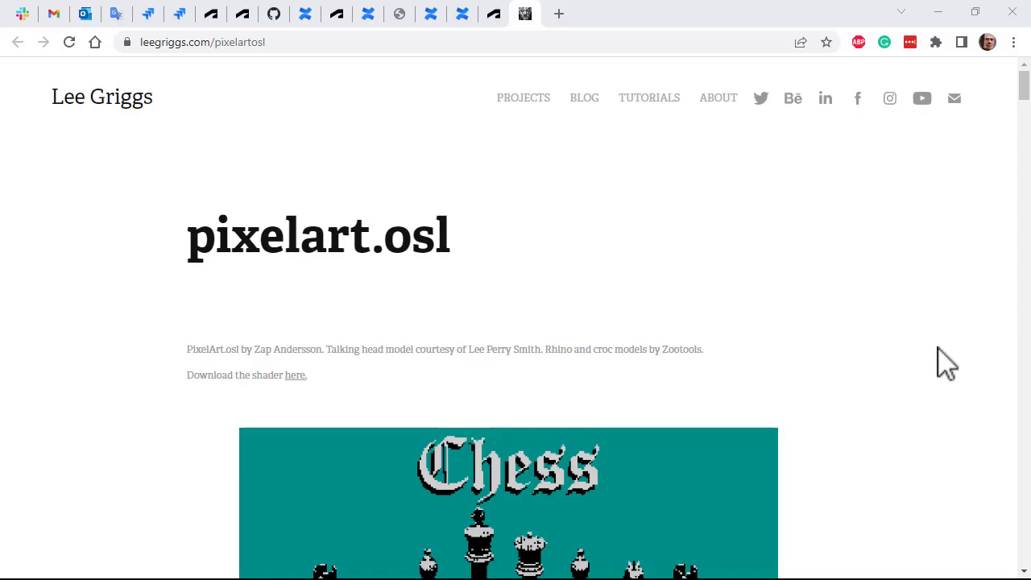
Browse the pixelart.osl example renders on Lee Griggs' website, then return to Maya.
{"action": "scroll", "coordinate": [917, 348], "scroll_direction": "down", "scroll_amount": 1}
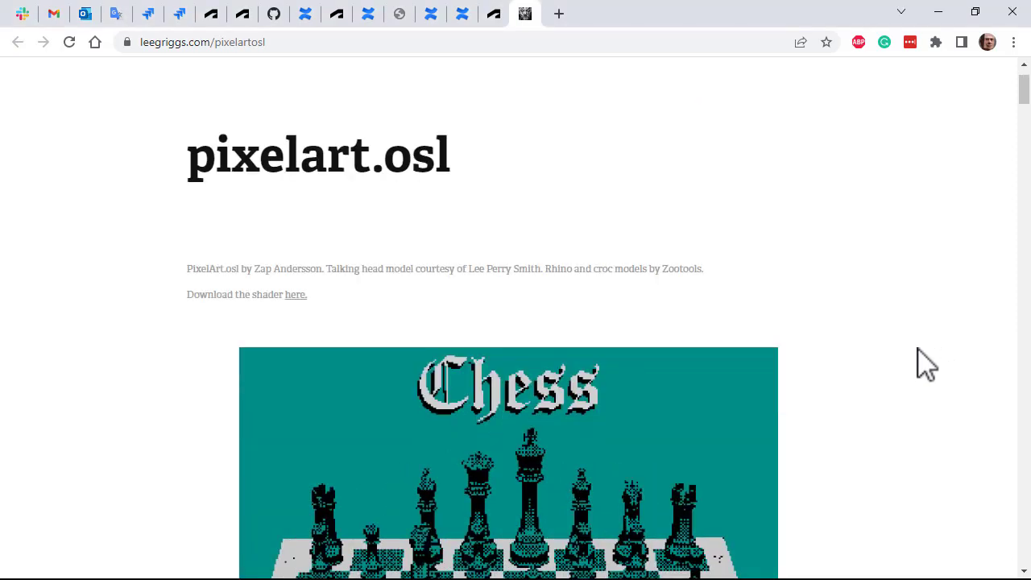
{"action": "scroll", "coordinate": [917, 348], "scroll_direction": "down", "scroll_amount": 2}
{"action": "scroll", "coordinate": [917, 347], "scroll_direction": "down", "scroll_amount": 1}
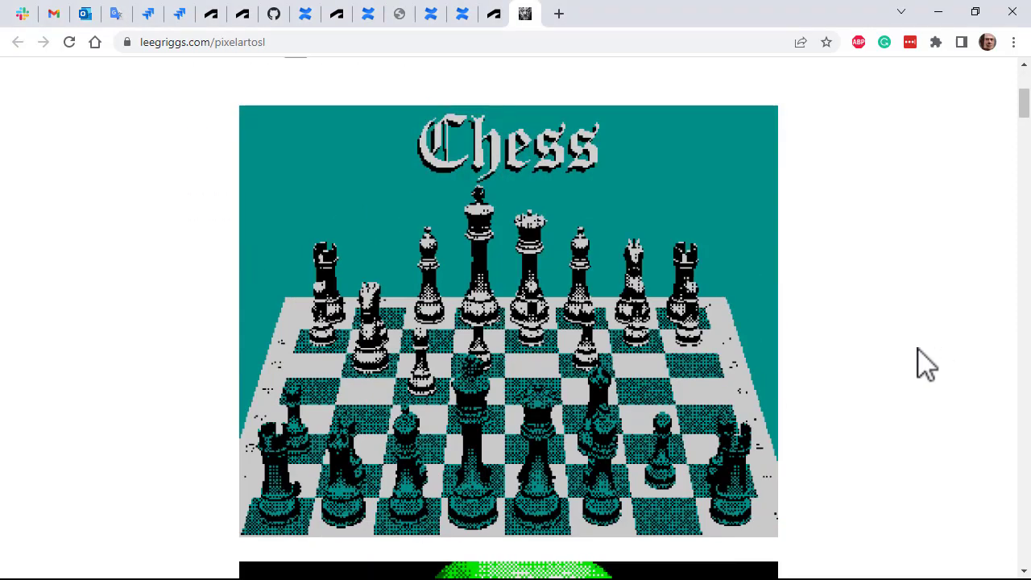
{"action": "scroll", "coordinate": [917, 356], "scroll_direction": "down", "scroll_amount": 5}
{"action": "scroll", "coordinate": [917, 357], "scroll_direction": "down", "scroll_amount": 1}
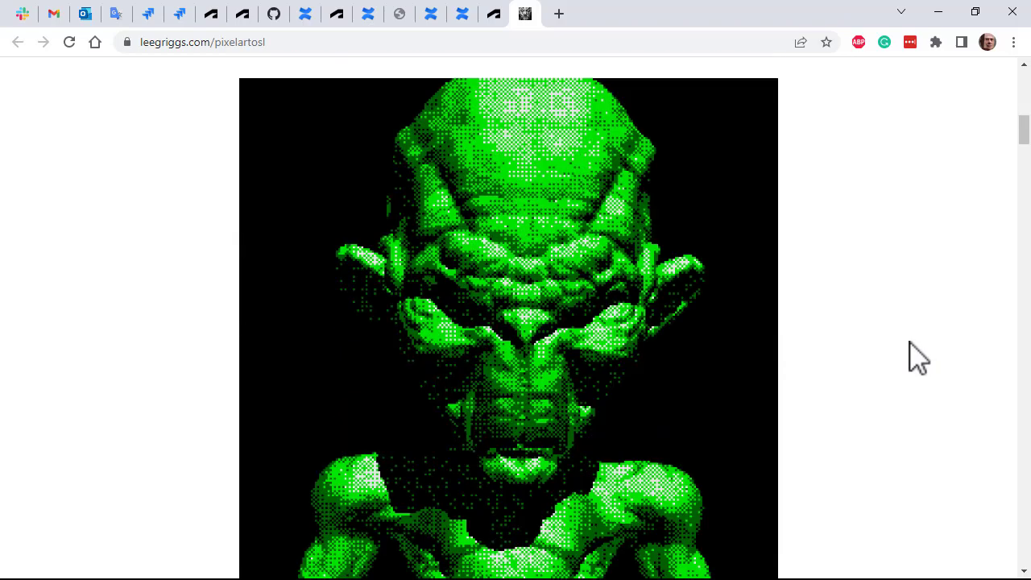
{"action": "scroll", "coordinate": [913, 354], "scroll_direction": "down", "scroll_amount": 4}
{"action": "scroll", "coordinate": [914, 354], "scroll_direction": "down", "scroll_amount": 1}
{"action": "scroll", "coordinate": [914, 354], "scroll_direction": "down", "scroll_amount": 2}
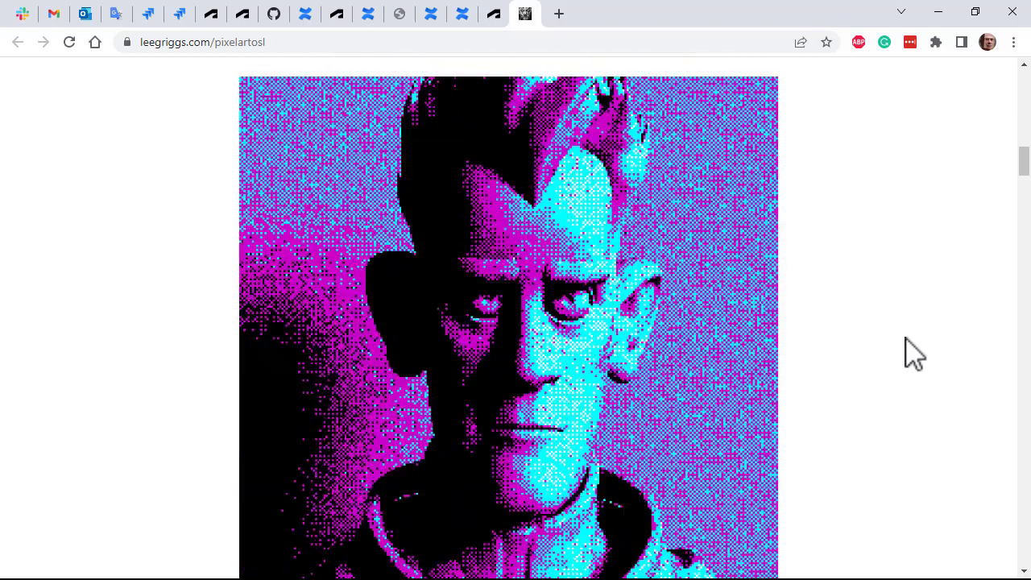
{"action": "scroll", "coordinate": [914, 354], "scroll_direction": "down", "scroll_amount": 1}
{"action": "scroll", "coordinate": [914, 354], "scroll_direction": "down", "scroll_amount": 5}
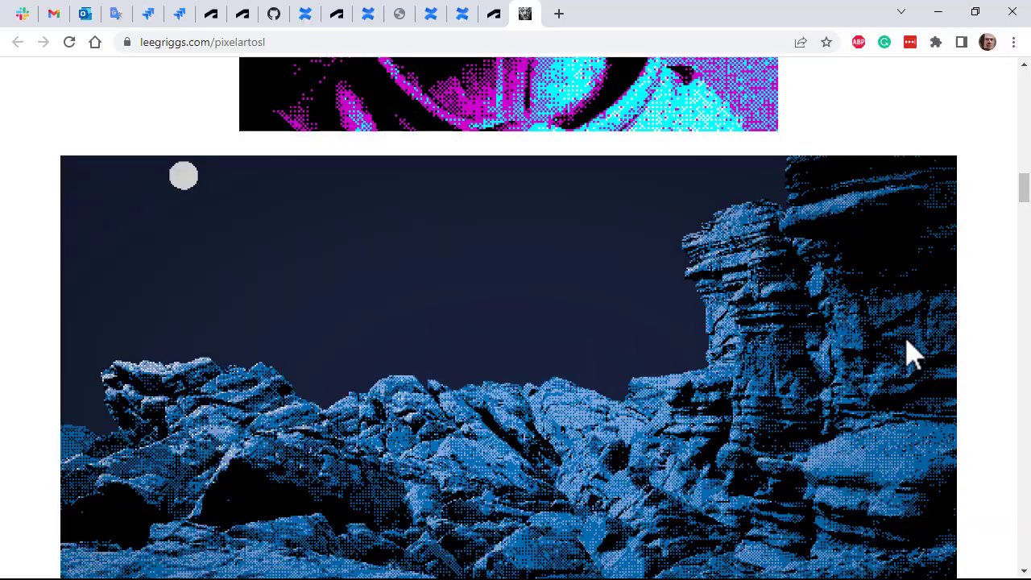
{"action": "scroll", "coordinate": [914, 354], "scroll_direction": "down", "scroll_amount": 1}
{"action": "scroll", "coordinate": [914, 354], "scroll_direction": "down", "scroll_amount": 5}
{"action": "scroll", "coordinate": [914, 354], "scroll_direction": "down", "scroll_amount": 2}
{"action": "scroll", "coordinate": [913, 354], "scroll_direction": "down", "scroll_amount": 7}
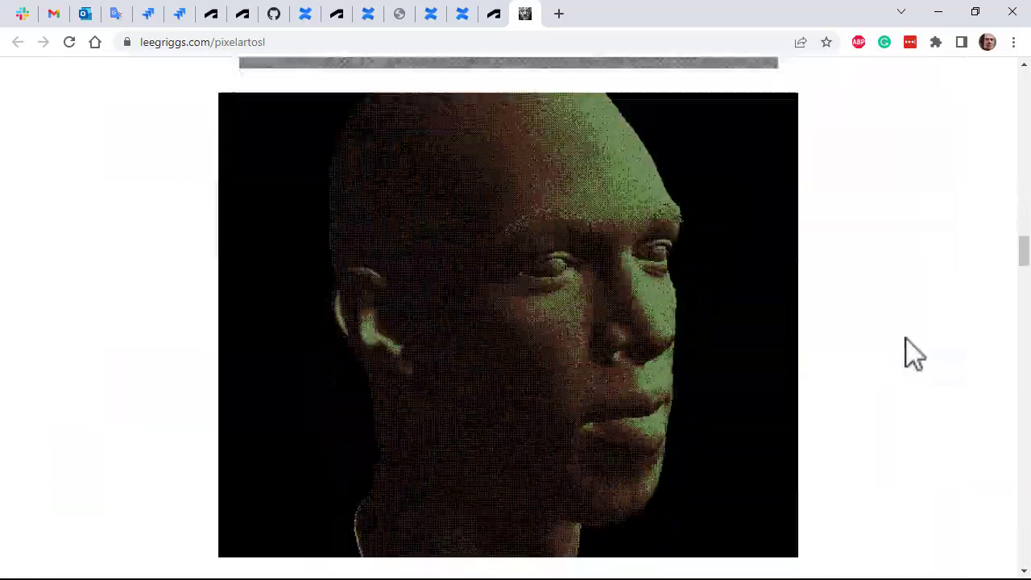
{"action": "scroll", "coordinate": [914, 355], "scroll_direction": "up", "scroll_amount": 3}
{"action": "scroll", "coordinate": [914, 354], "scroll_direction": "up", "scroll_amount": 15}
{"action": "scroll", "coordinate": [914, 354], "scroll_direction": "up", "scroll_amount": 15}
{"action": "key", "text": "alt+Tab"}
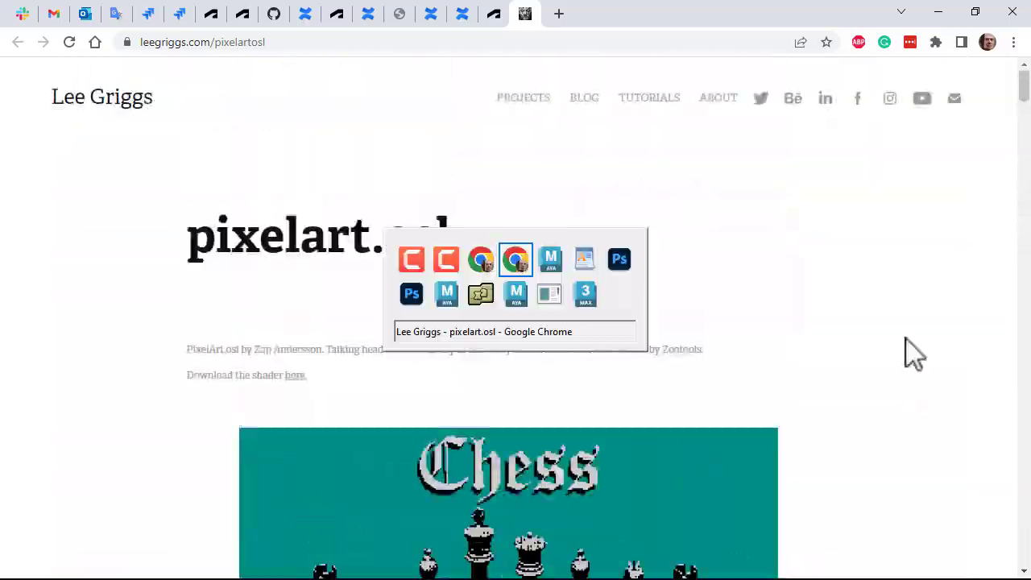
Assign a new aiToon material to the alien.
{"action": "key", "text": "alt+Tab"}
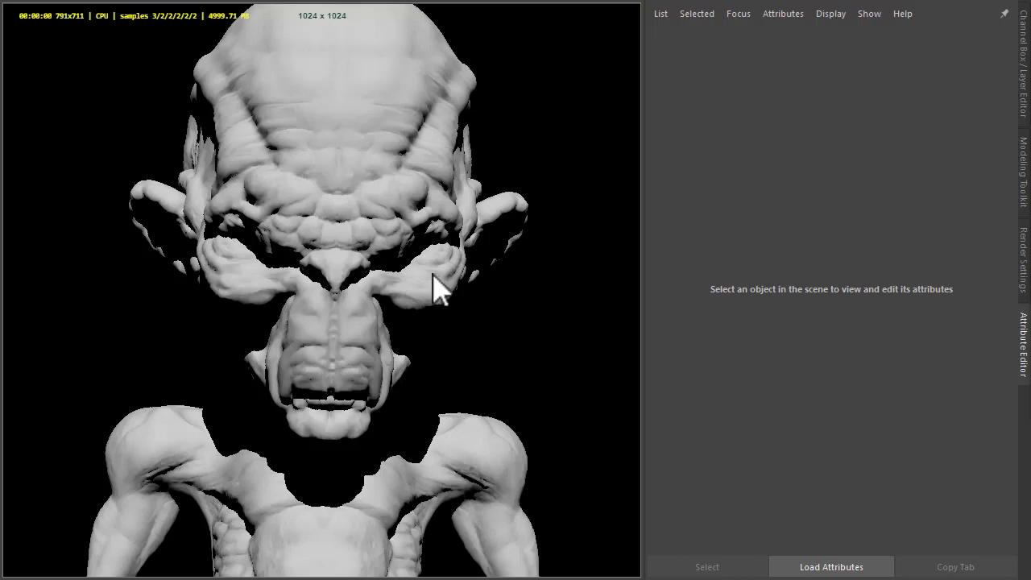
{"action": "right_click_drag", "start_coordinate": [430, 165], "coordinate": [453, 529]}
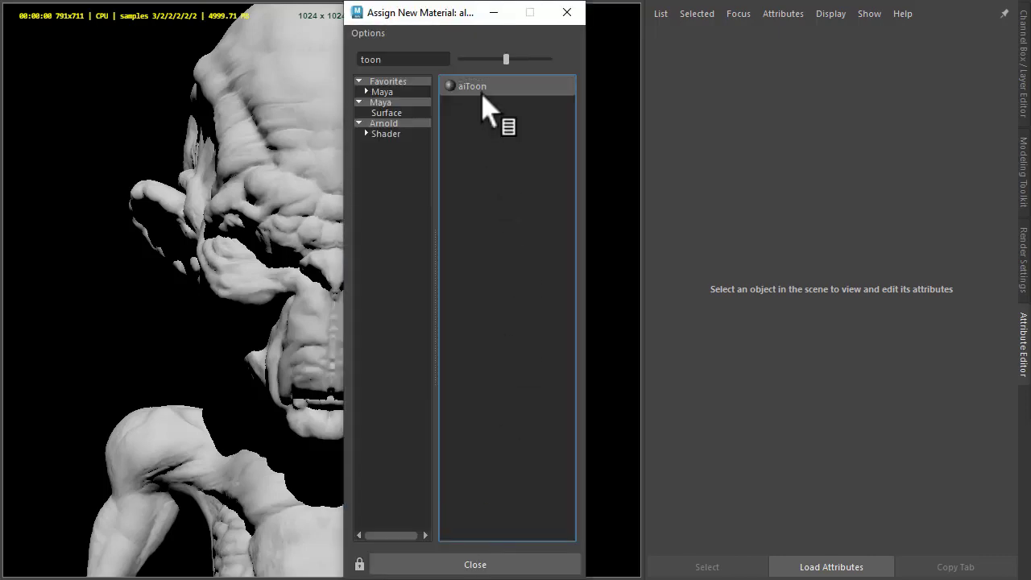
{"action": "left_click", "coordinate": [482, 94]}
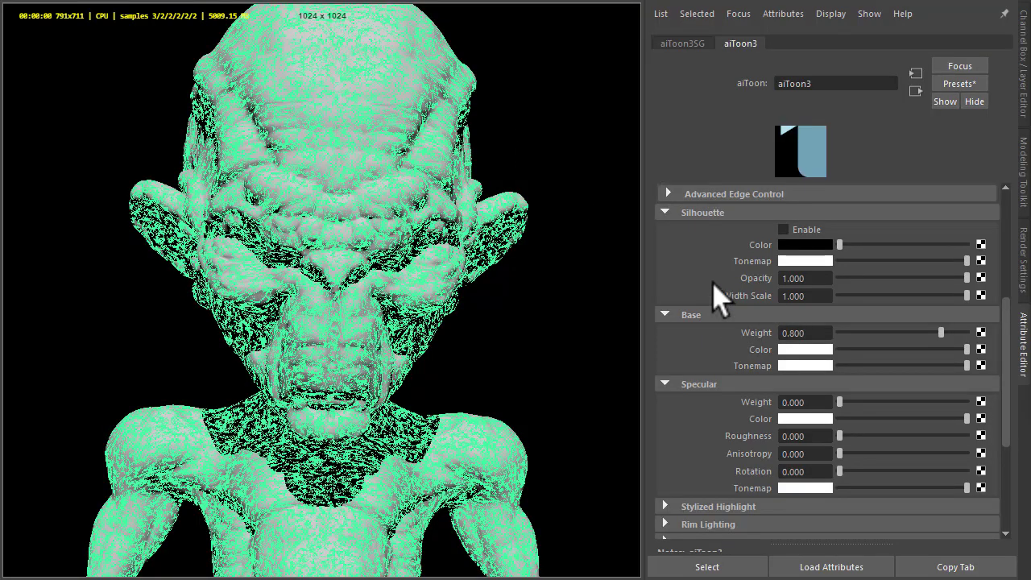
Connect a new aiOslShader's outValue to the aiToon's baseTonemap.
{"action": "left_click", "coordinate": [980, 366]}
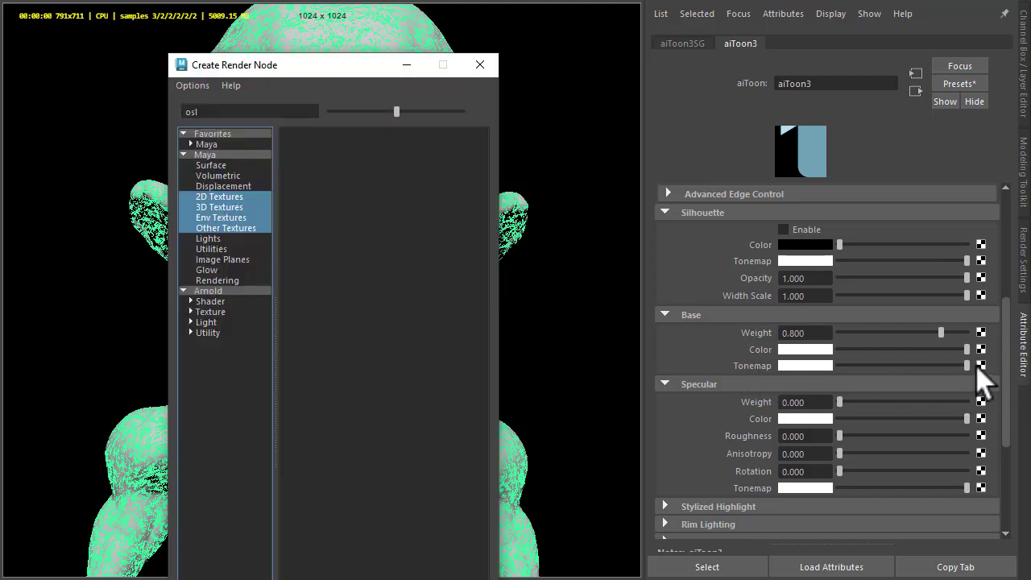
{"action": "left_click", "coordinate": [235, 291]}
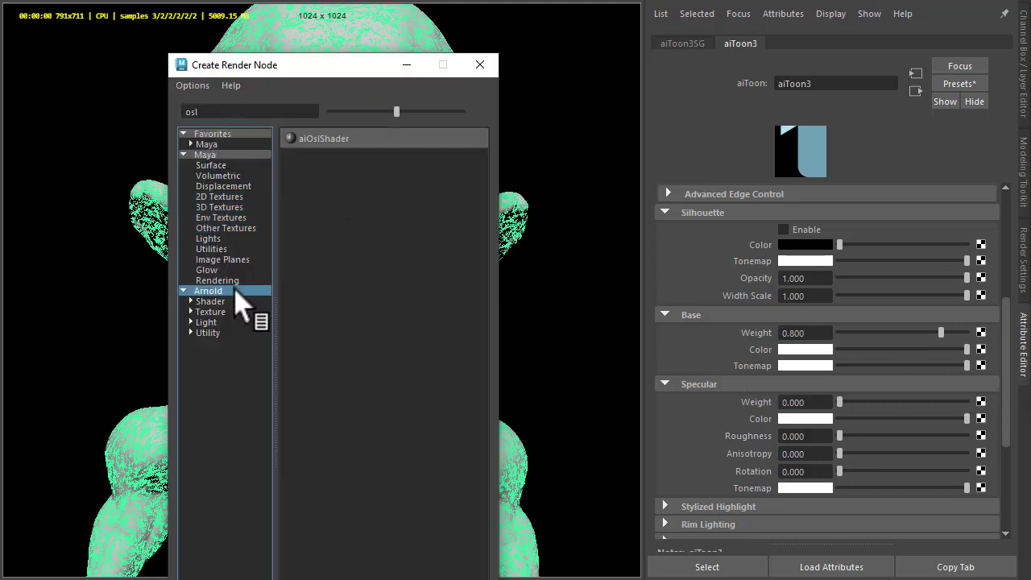
{"action": "left_click", "coordinate": [326, 138]}
{"action": "left_click", "coordinate": [115, 185]}
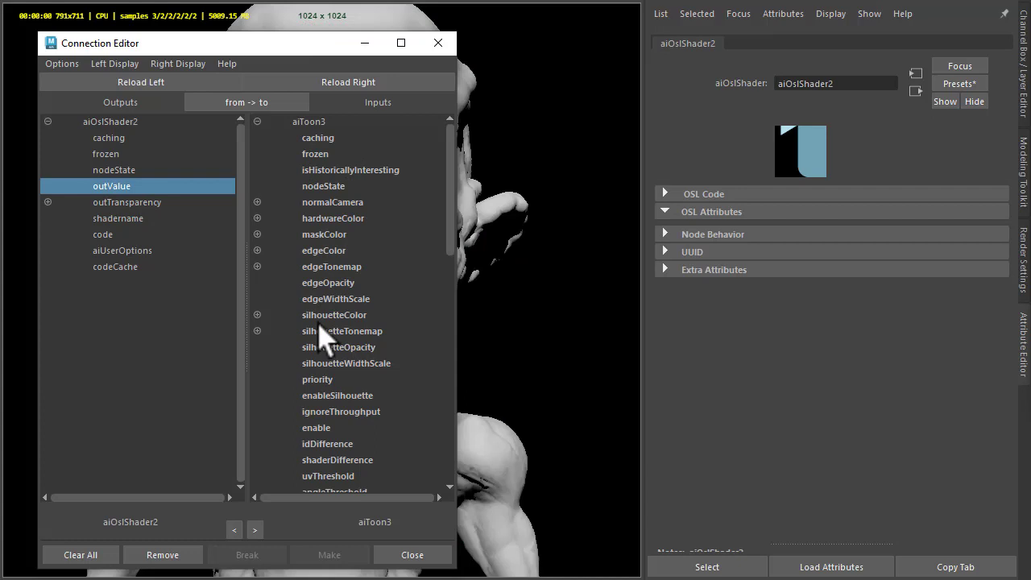
{"action": "mouse_move", "coordinate": [449, 198]}
{"action": "left_mouse_down"}
{"action": "mouse_move", "coordinate": [449, 249]}
{"action": "mouse_move", "coordinate": [375, 292]}
{"action": "left_mouse_up"}
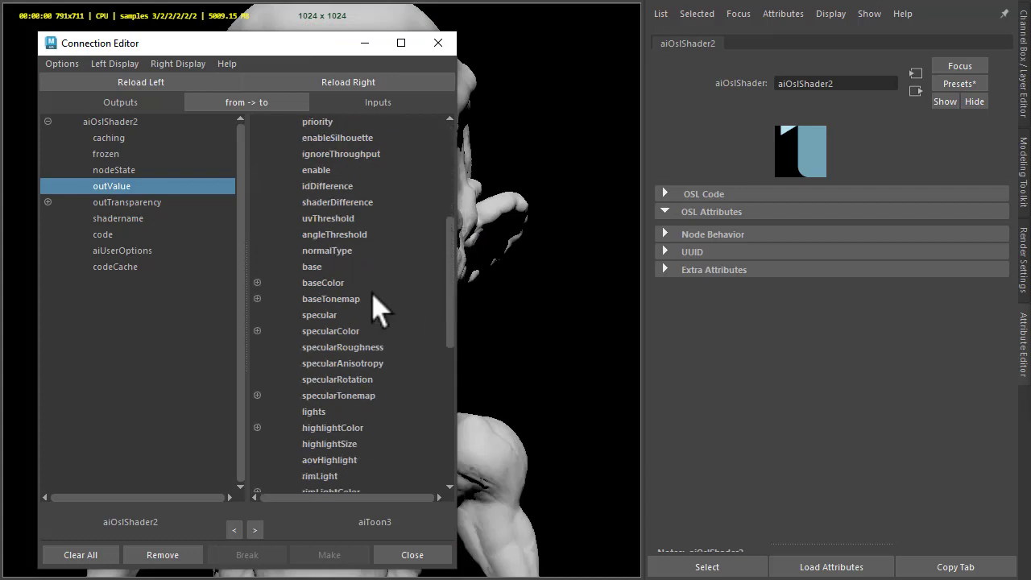
{"action": "left_click", "coordinate": [360, 298]}
{"action": "left_click", "coordinate": [703, 194]}
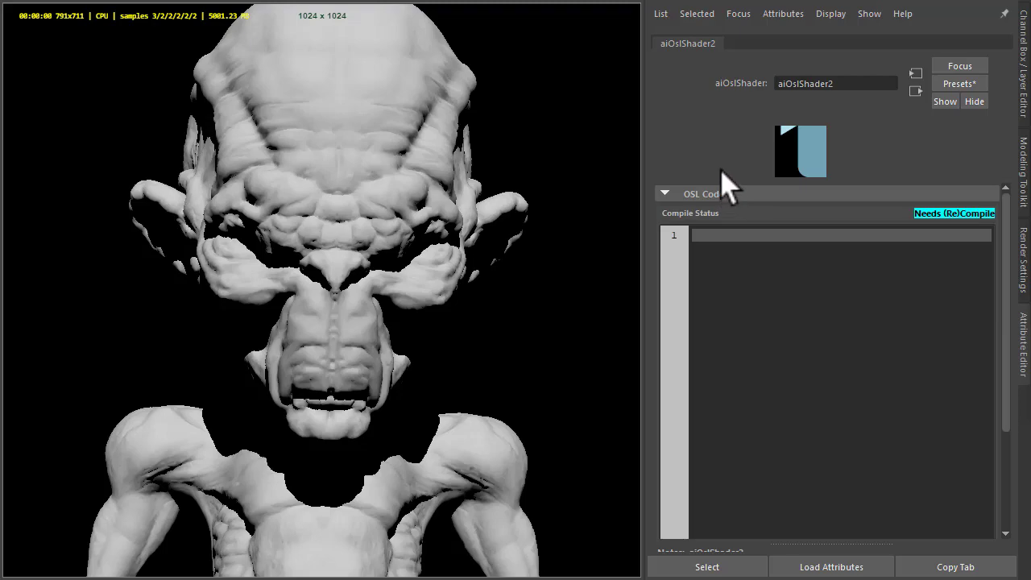
On the Arnold OSL Shaders help page, follow the link to the example shader repository.
{"action": "key", "text": "alt+Tab"}
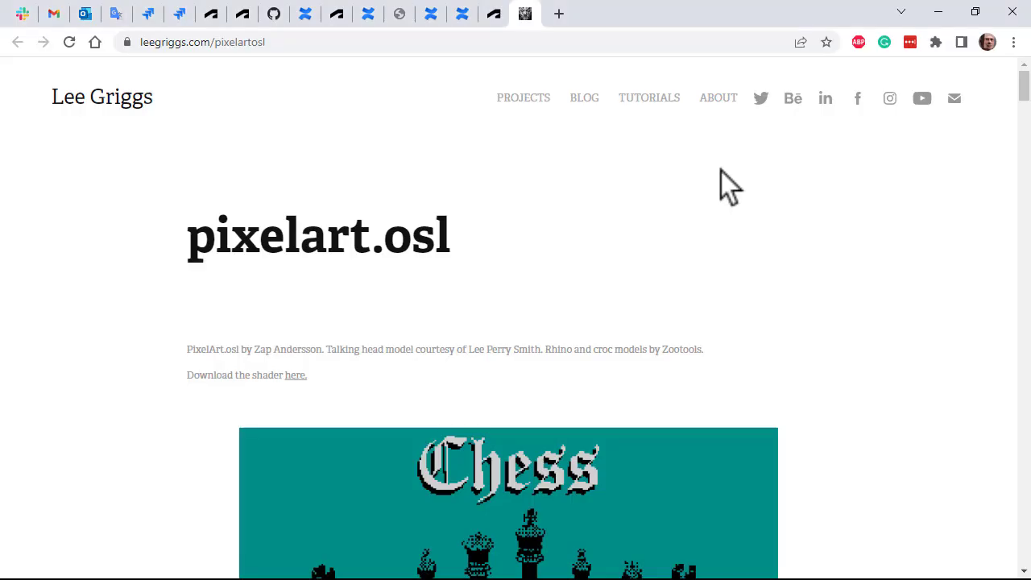
{"action": "key", "text": "ctrl+shift+Tab"}
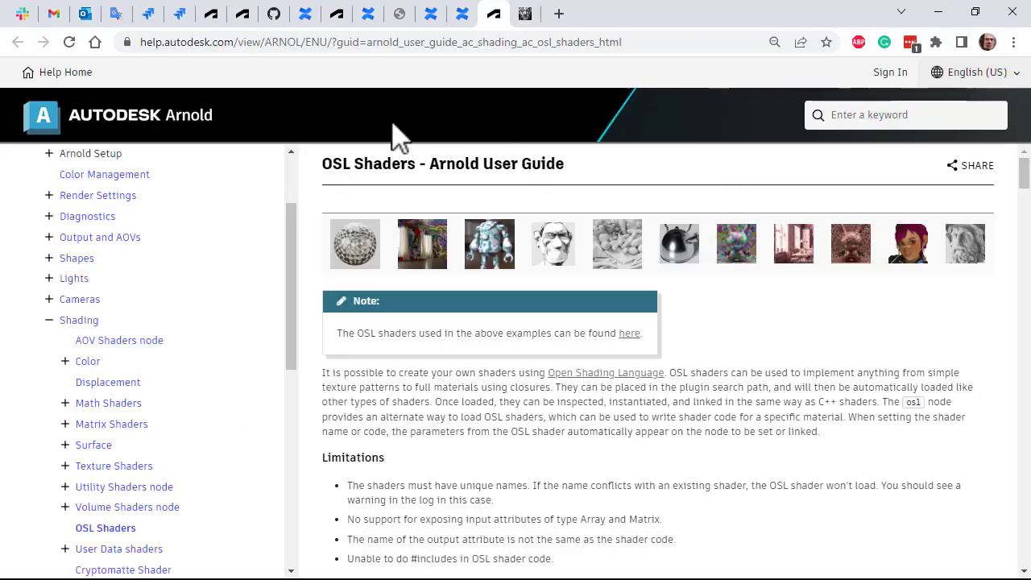
{"action": "mouse_move", "coordinate": [327, 171]}
{"action": "left_mouse_down"}
{"action": "mouse_move", "coordinate": [424, 158]}
{"action": "mouse_move", "coordinate": [559, 163]}
{"action": "left_mouse_up"}
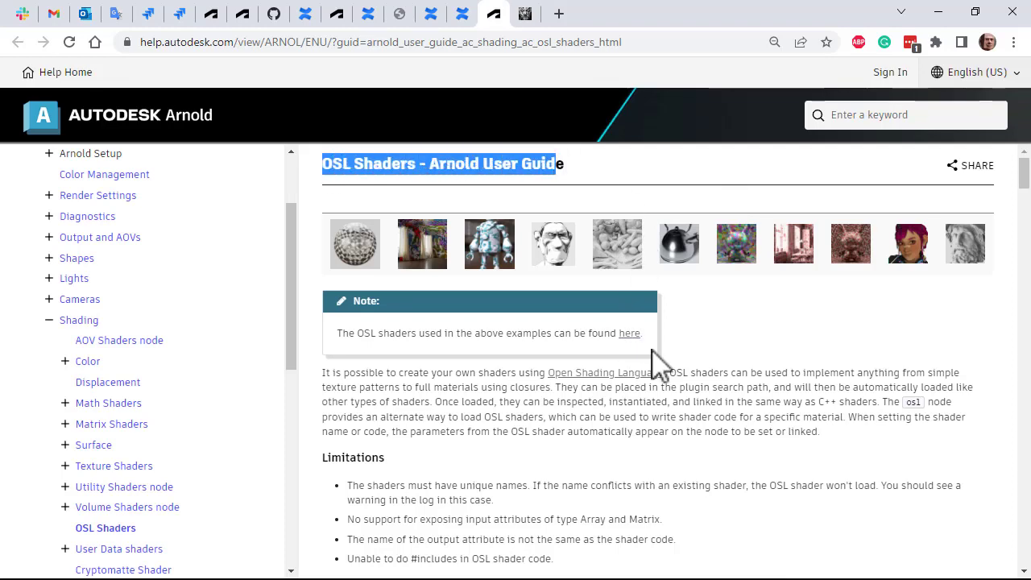
{"action": "left_click", "coordinate": [628, 334]}
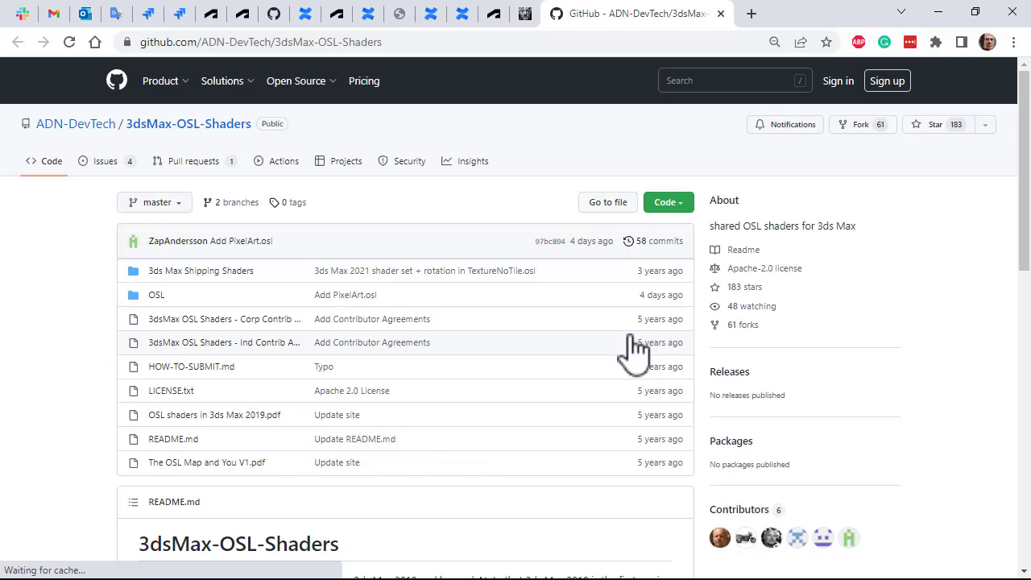
Open OSL > PixelArt.osl in the repository and copy its raw code.
{"action": "left_click", "coordinate": [157, 296]}
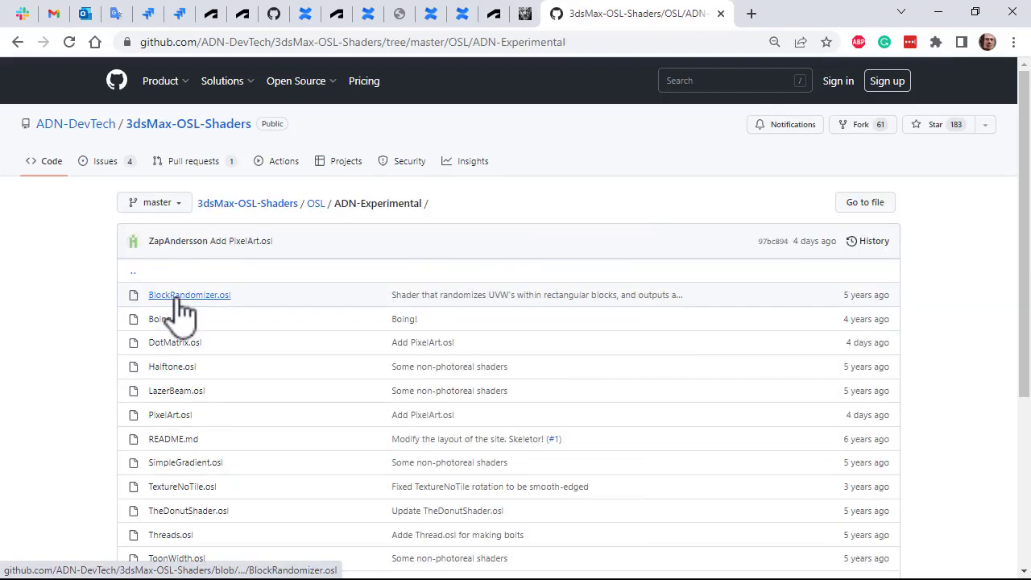
{"action": "left_click_drag", "start_coordinate": [201, 415], "coordinate": [157, 417]}
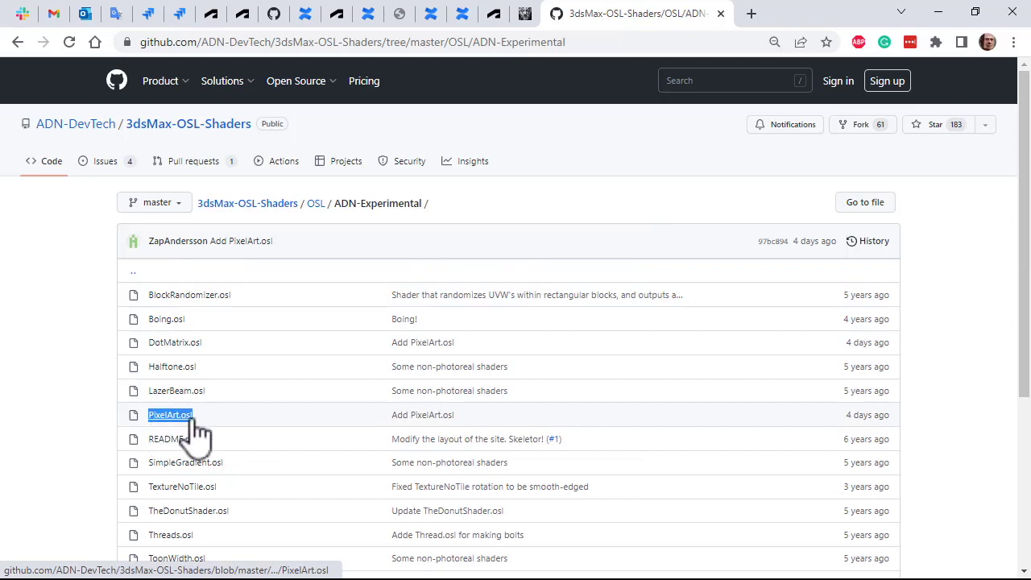
{"action": "left_click", "coordinate": [187, 428]}
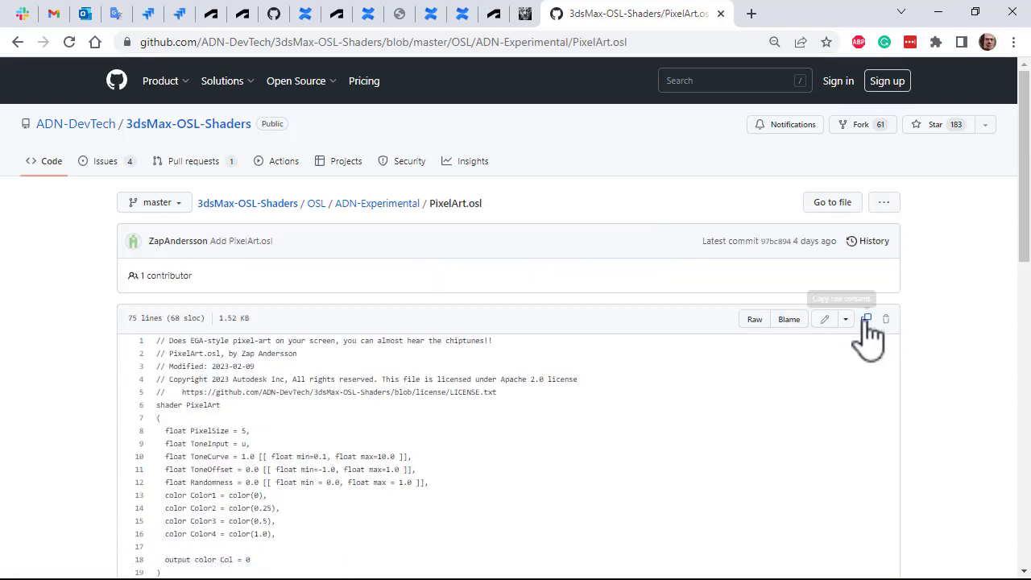
{"action": "left_click", "coordinate": [866, 319]}
{"action": "key", "text": "alt+Tab"}
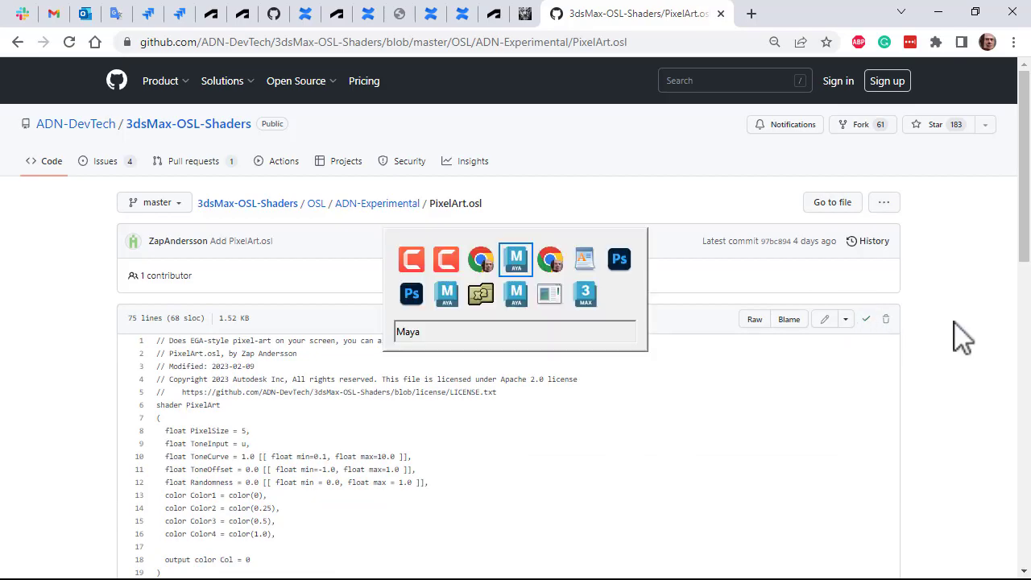
Paste the PixelArt code into the OSL Code field, compile it and collapse the code.
{"action": "key", "text": "ctrl+v"}
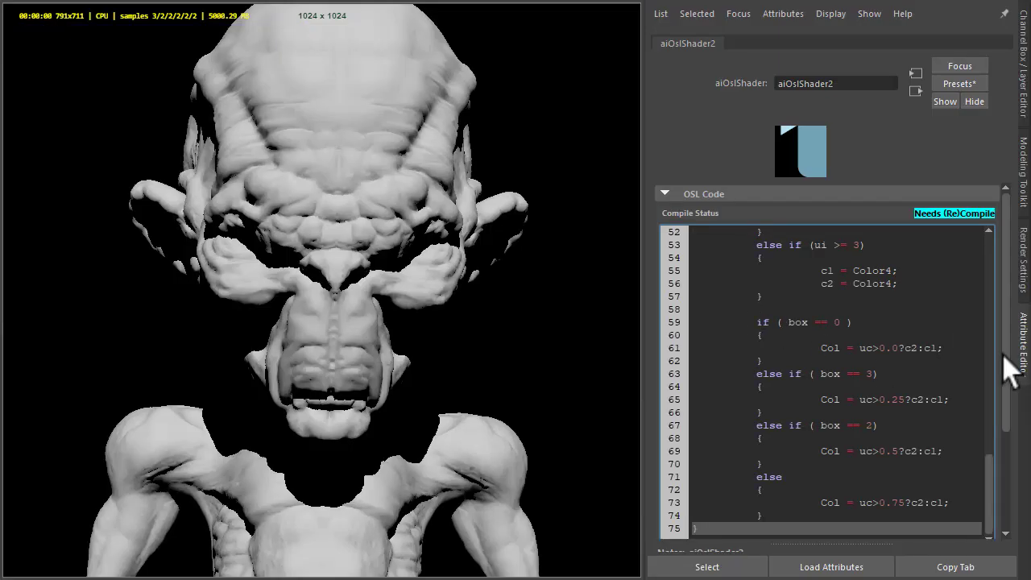
{"action": "left_click_drag", "start_coordinate": [1005, 358], "coordinate": [1006, 442]}
{"action": "left_click", "coordinate": [805, 419]}
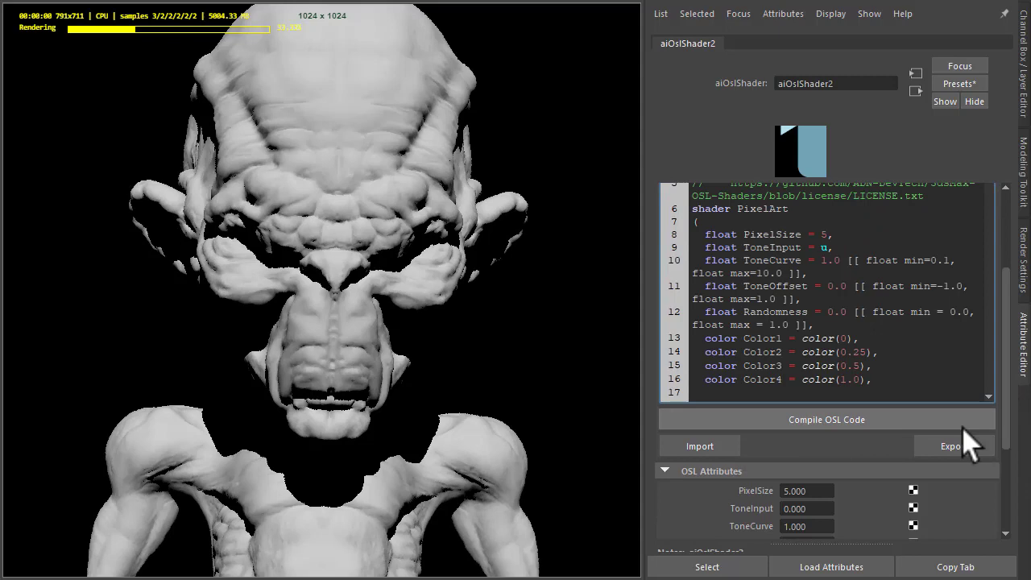
{"action": "left_click_drag", "start_coordinate": [1005, 379], "coordinate": [1002, 270]}
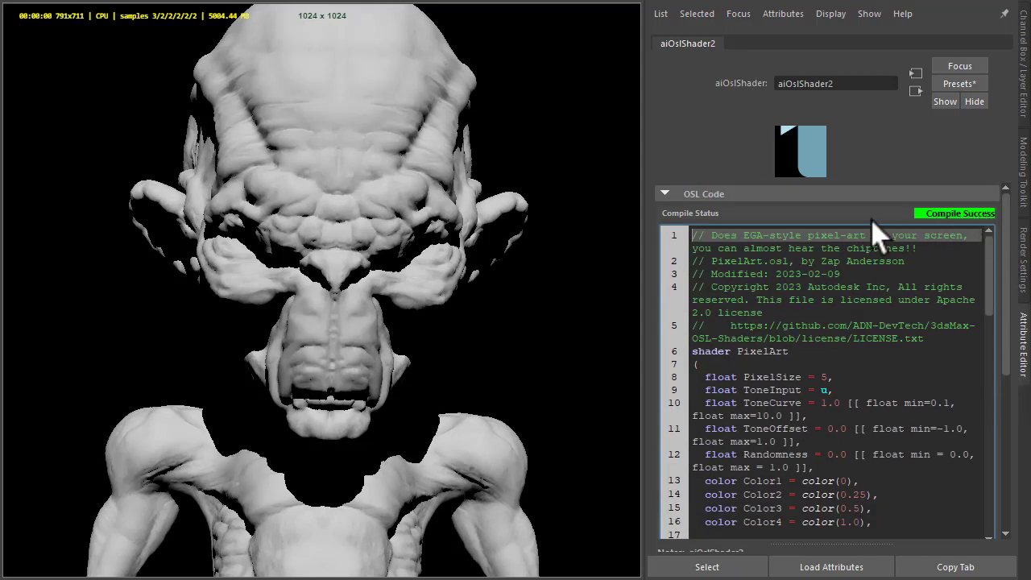
{"action": "left_click", "coordinate": [723, 194]}
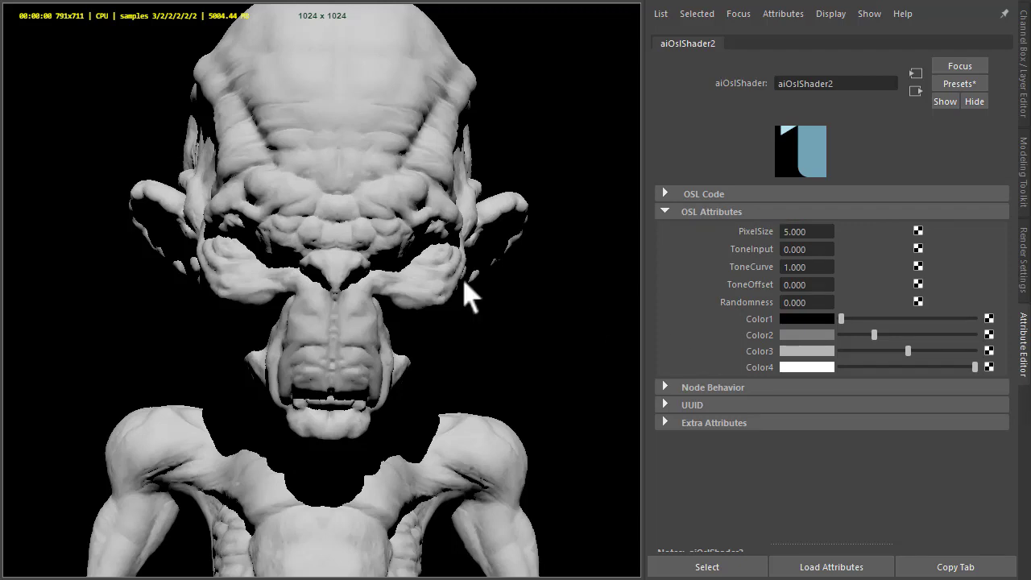
Look over the hotbox Renderer menu's viewport renderers without changing anything.
{"action": "key", "text": "space"}
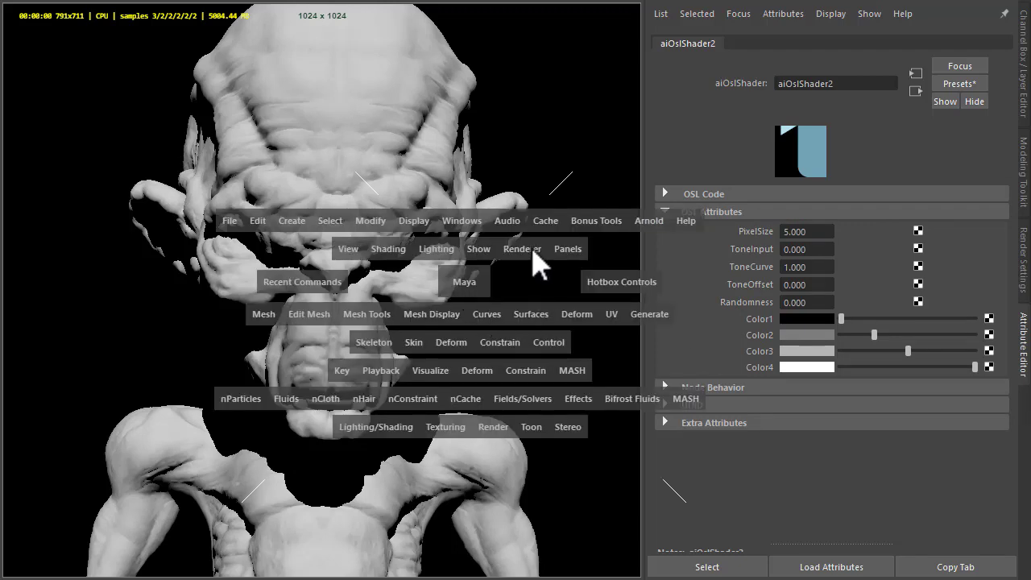
{"action": "left_click", "coordinate": [532, 251]}
{"action": "left_click", "coordinate": [610, 305]}
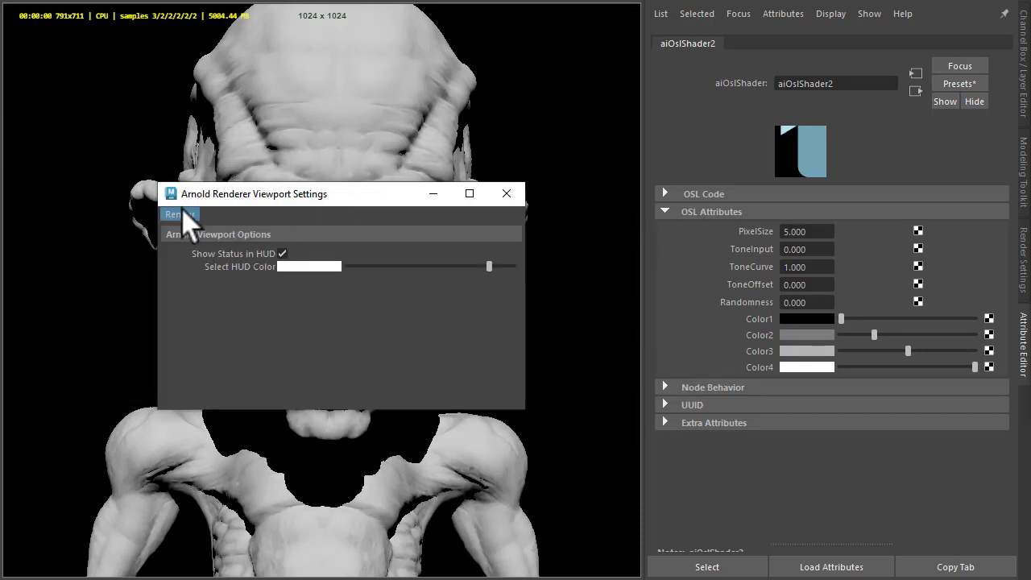
Run Render > Update Full Scene in Arnold Viewport Settings and close the window.
{"action": "left_click", "coordinate": [180, 214]}
{"action": "left_click", "coordinate": [218, 232]}
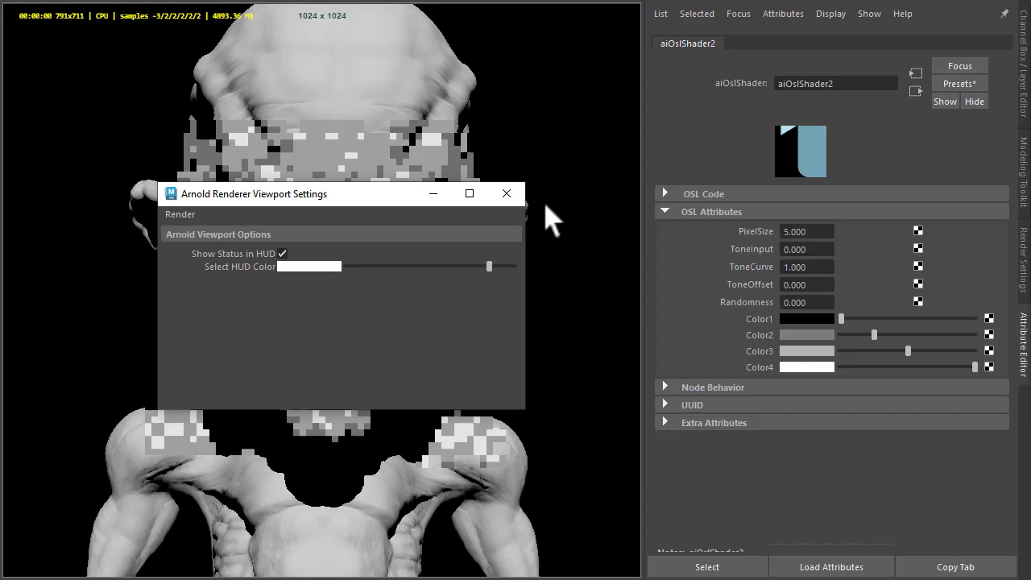
{"action": "left_click", "coordinate": [507, 196]}
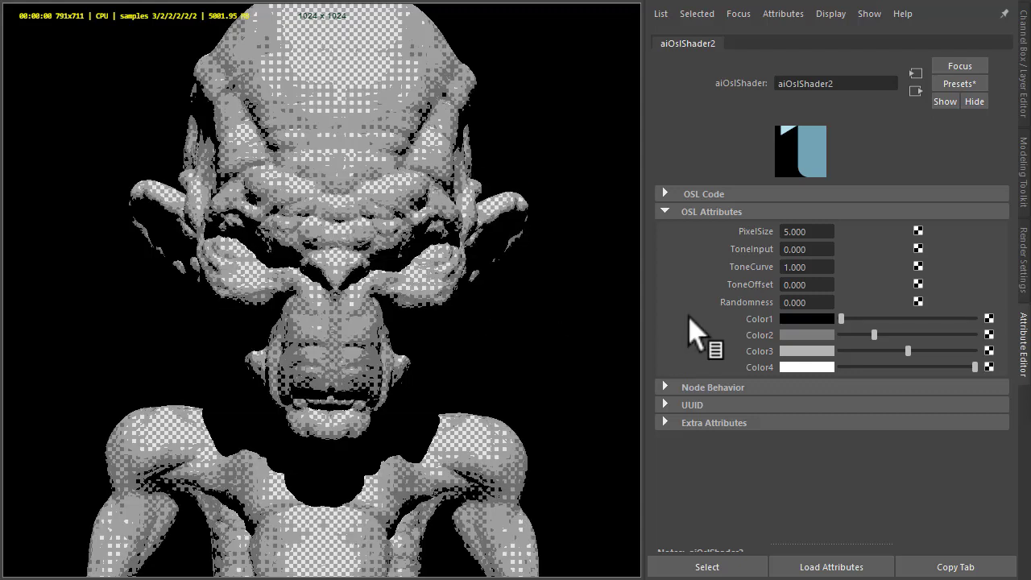
Zoom and pan the viewport render to inspect the dither on the alien's face.
{"action": "scroll", "coordinate": [533, 396], "scroll_direction": "up", "scroll_amount": 3}
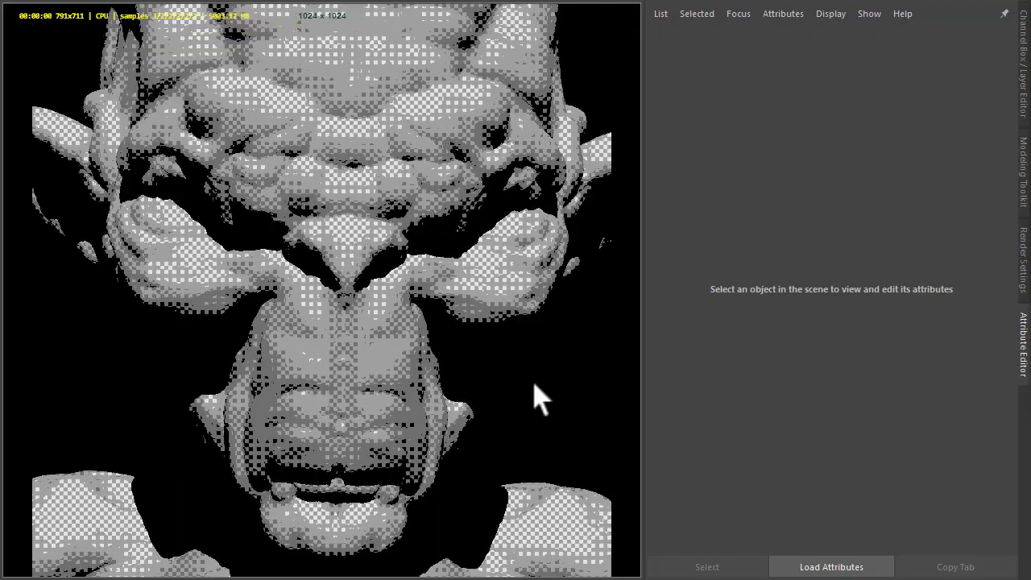
{"action": "scroll", "coordinate": [538, 397], "scroll_direction": "up", "scroll_amount": 3}
{"action": "scroll", "coordinate": [533, 396], "scroll_direction": "up", "scroll_amount": 2}
{"action": "scroll", "coordinate": [531, 391], "scroll_direction": "up", "scroll_amount": 2}
{"action": "mouse_move", "coordinate": [527, 371]}
{"action": "middle_mouse_down"}
{"action": "mouse_move", "coordinate": [469, 389]}
{"action": "mouse_move", "coordinate": [455, 405]}
{"action": "middle_mouse_up"}
{"action": "scroll", "coordinate": [456, 415], "scroll_direction": "down", "scroll_amount": 2}
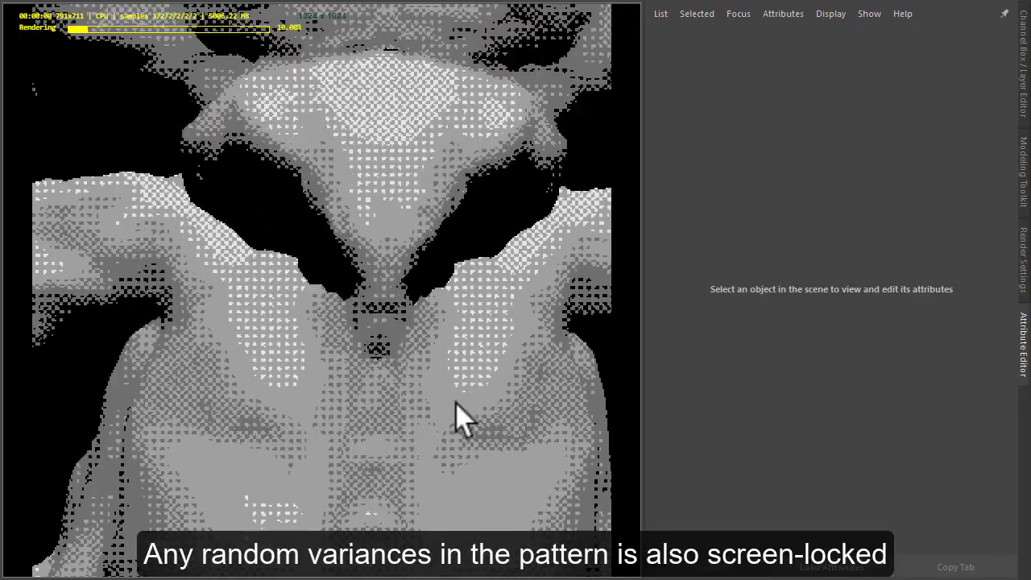
{"action": "scroll", "coordinate": [458, 418], "scroll_direction": "down", "scroll_amount": 2}
{"action": "scroll", "coordinate": [457, 417], "scroll_direction": "down", "scroll_amount": 2}
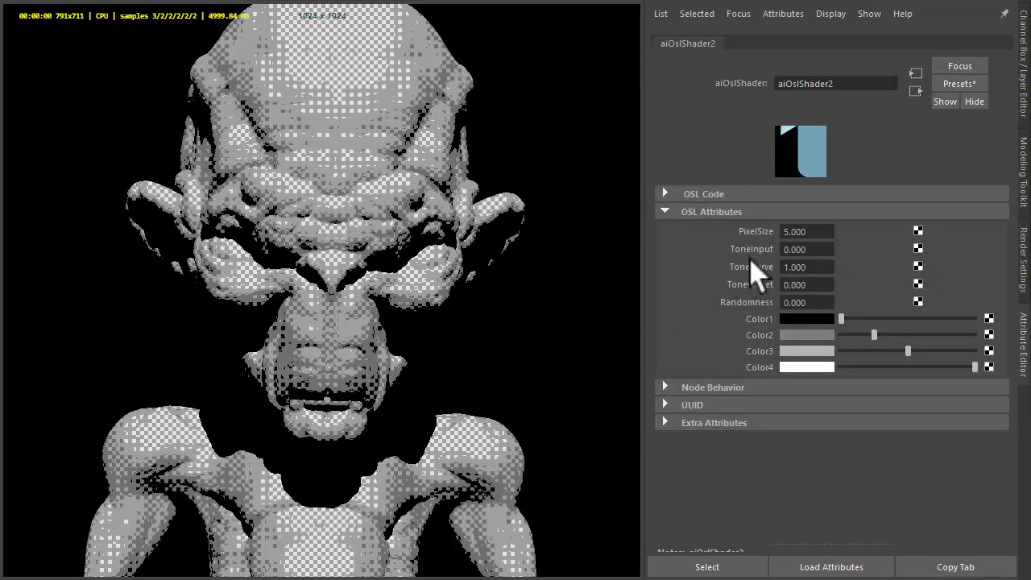
Set the PixelArt shader's PixelSize to 4 and ToneCurve to 1.9.
{"action": "left_click", "coordinate": [812, 231]}
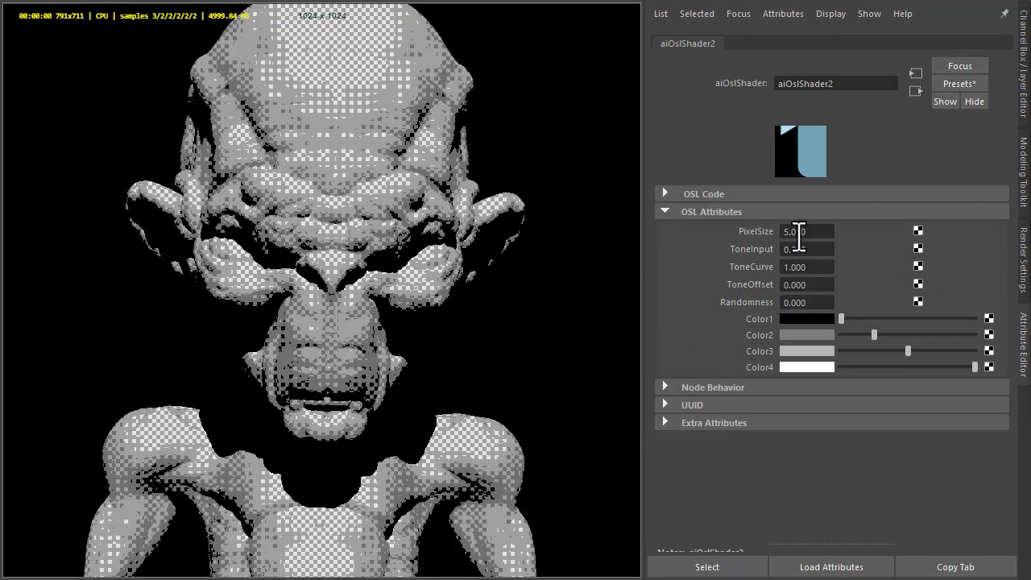
{"action": "mouse_move", "coordinate": [798, 231]}
{"action": "left_mouse_down", "text": "ctrl"}
{"action": "mouse_move", "coordinate": [524, 248]}
{"action": "mouse_move", "coordinate": [819, 233]}
{"action": "left_mouse_up", "text": "ctrl"}
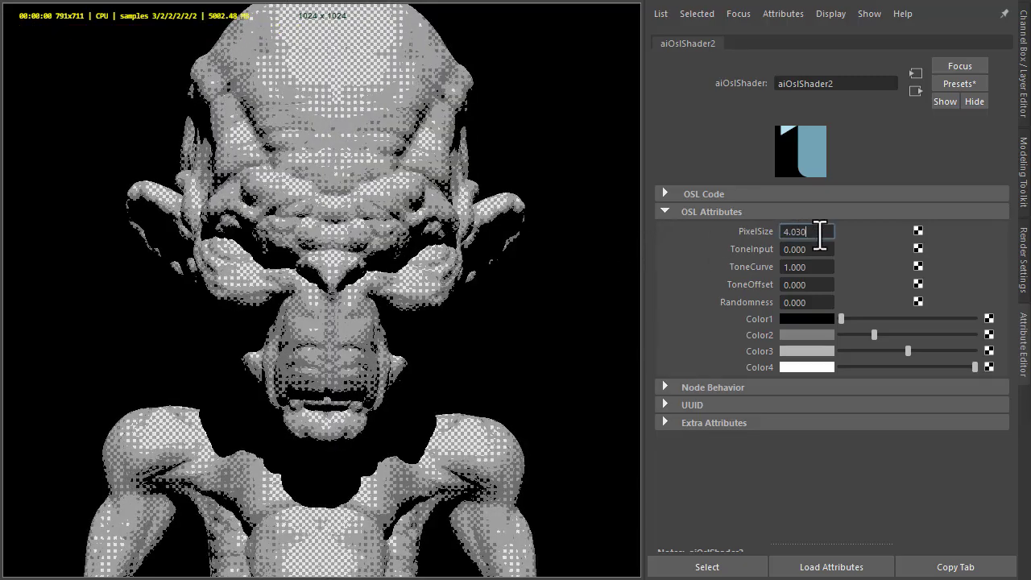
{"action": "key", "text": "Tab"}
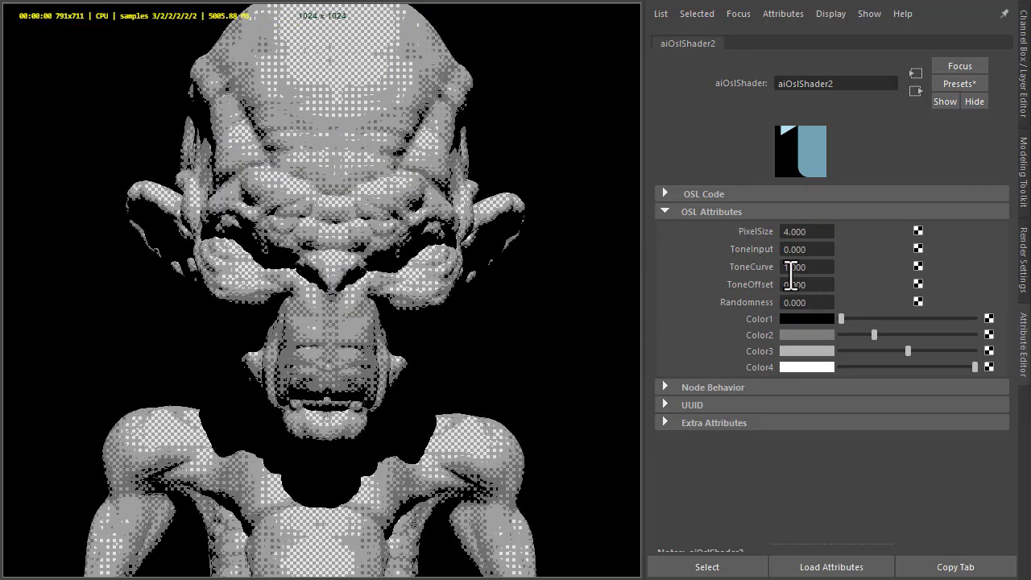
{"action": "mouse_move", "coordinate": [792, 268]}
{"action": "left_mouse_down", "text": "ctrl"}
{"action": "mouse_move", "coordinate": [927, 273]}
{"action": "mouse_move", "coordinate": [720, 281]}
{"action": "mouse_move", "coordinate": [833, 265]}
{"action": "mouse_move", "coordinate": [803, 276]}
{"action": "left_mouse_up", "text": "ctrl"}
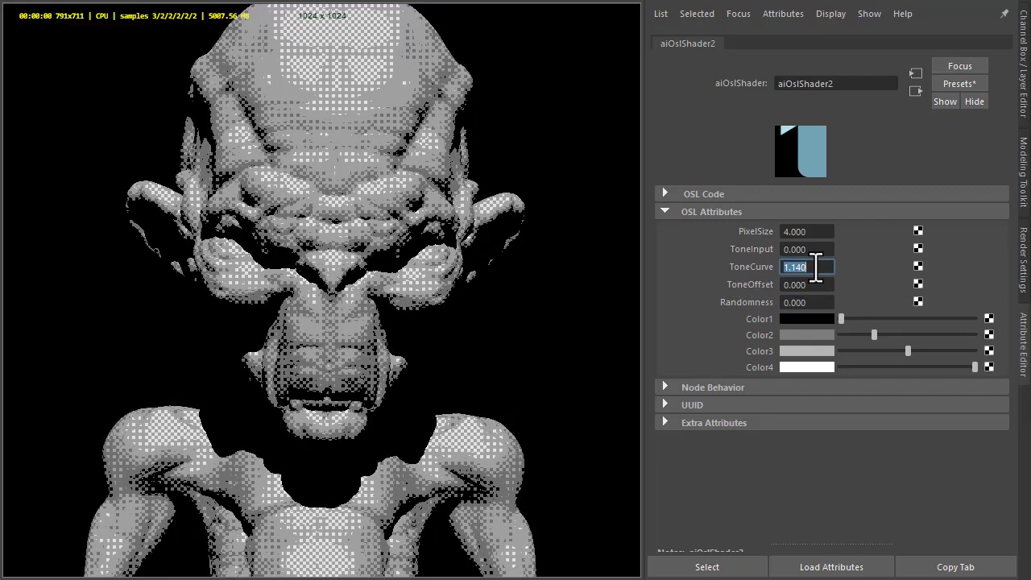
{"action": "type", "text": ".9"}
{"action": "key", "text": "Tab"}
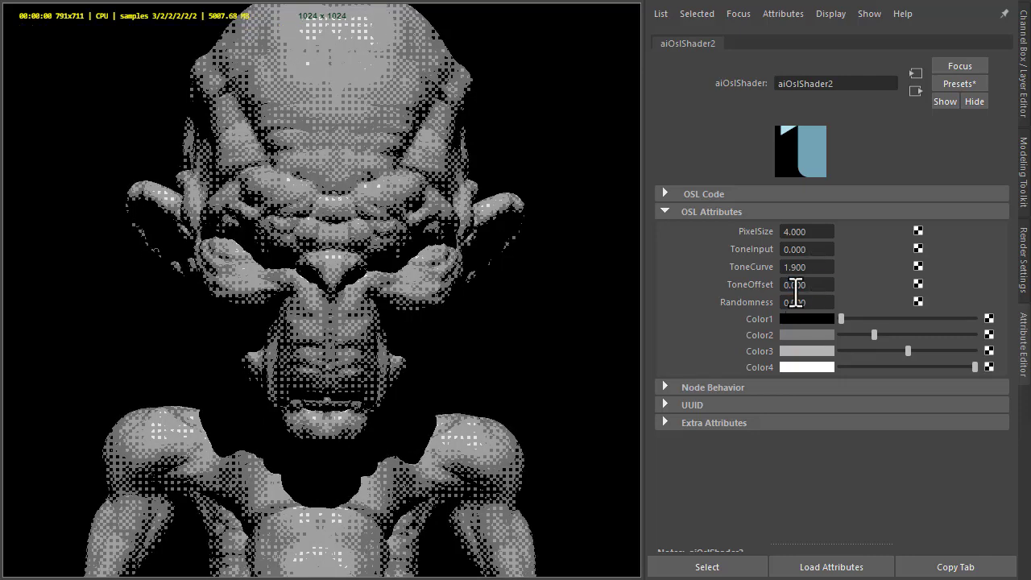
Set ToneOffset to 0.12 and reset Randomness to 0.
{"action": "mouse_move", "coordinate": [792, 287]}
{"action": "left_mouse_down", "text": "ctrl"}
{"action": "mouse_move", "coordinate": [842, 287]}
{"action": "mouse_move", "coordinate": [738, 296]}
{"action": "mouse_move", "coordinate": [761, 307]}
{"action": "mouse_move", "coordinate": [826, 290]}
{"action": "left_mouse_up", "text": "ctrl"}
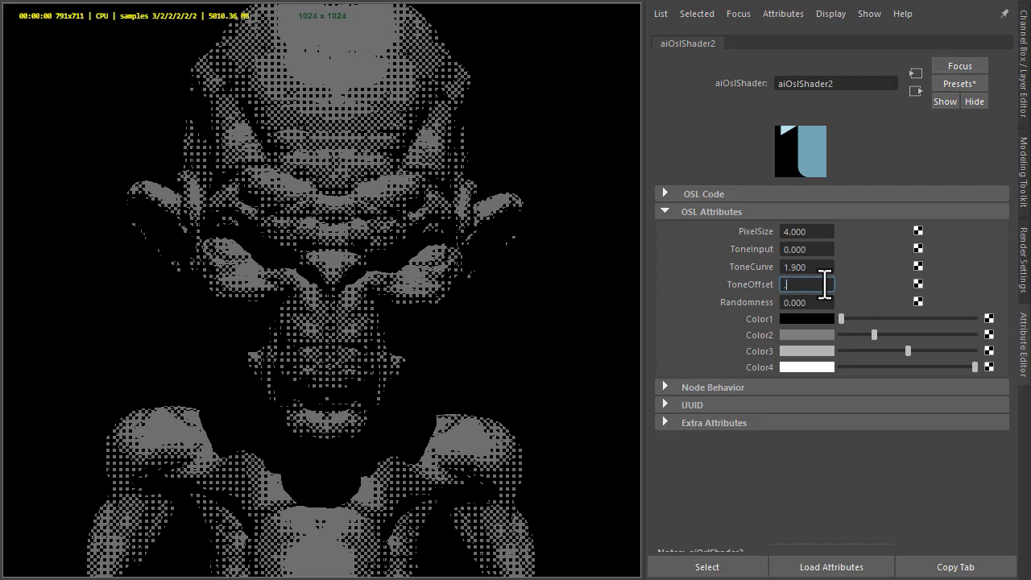
{"action": "type", "text": ".12"}
{"action": "key", "text": "Tab"}
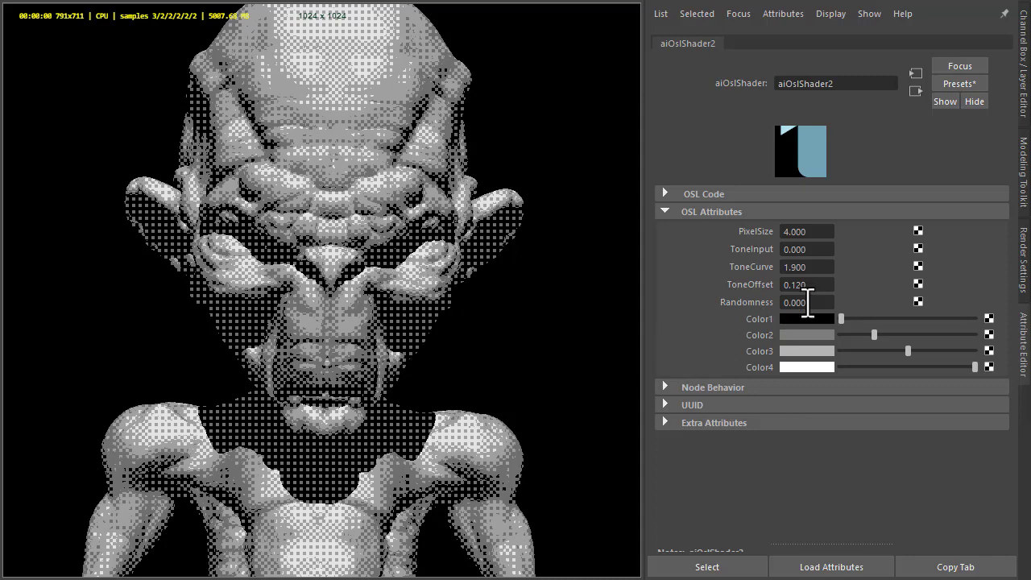
{"action": "mouse_move", "coordinate": [803, 302]}
{"action": "left_mouse_down", "text": "ctrl"}
{"action": "mouse_move", "coordinate": [859, 306]}
{"action": "mouse_move", "coordinate": [810, 302]}
{"action": "left_mouse_up", "text": "ctrl"}
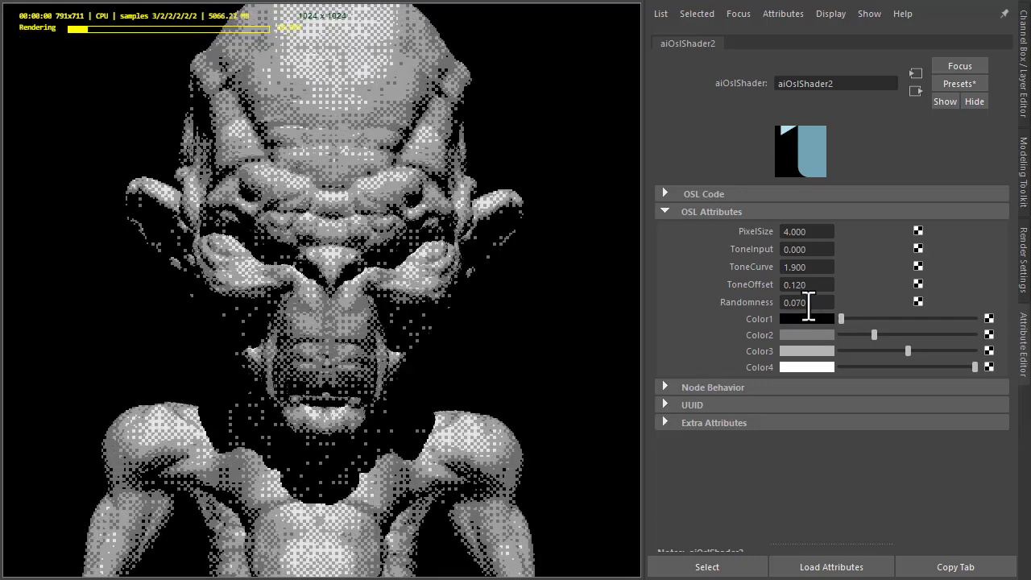
{"action": "left_click", "coordinate": [818, 304]}
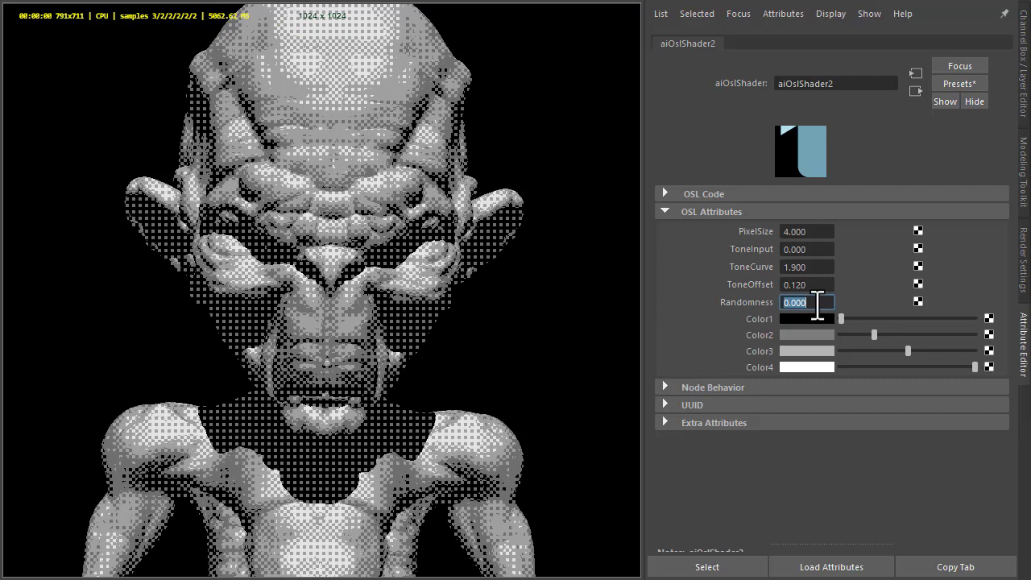
{"action": "key", "text": "Return"}
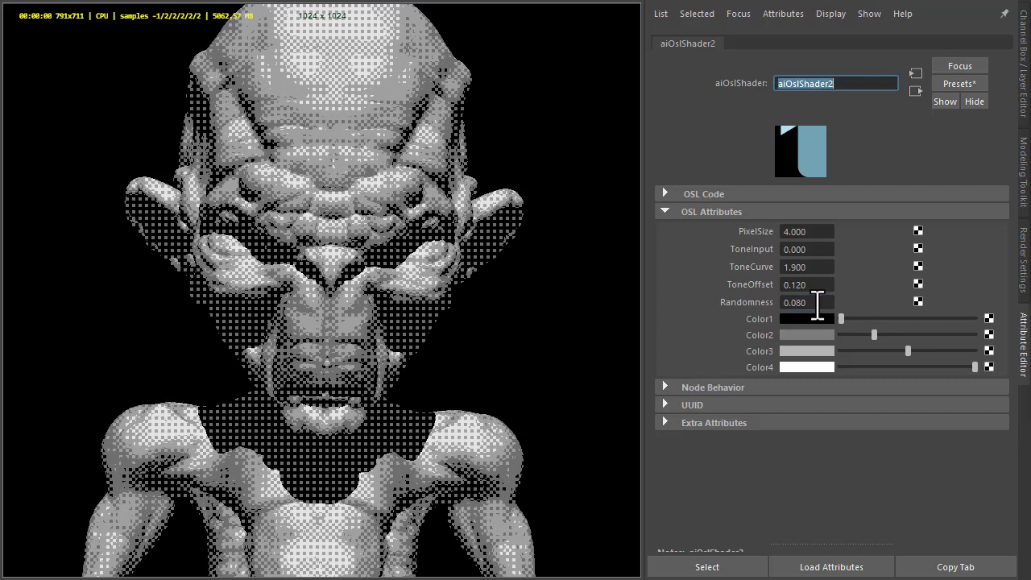
Set Color2 to dark green and Color3 to bright green from the colour history.
{"action": "left_click", "coordinate": [803, 336]}
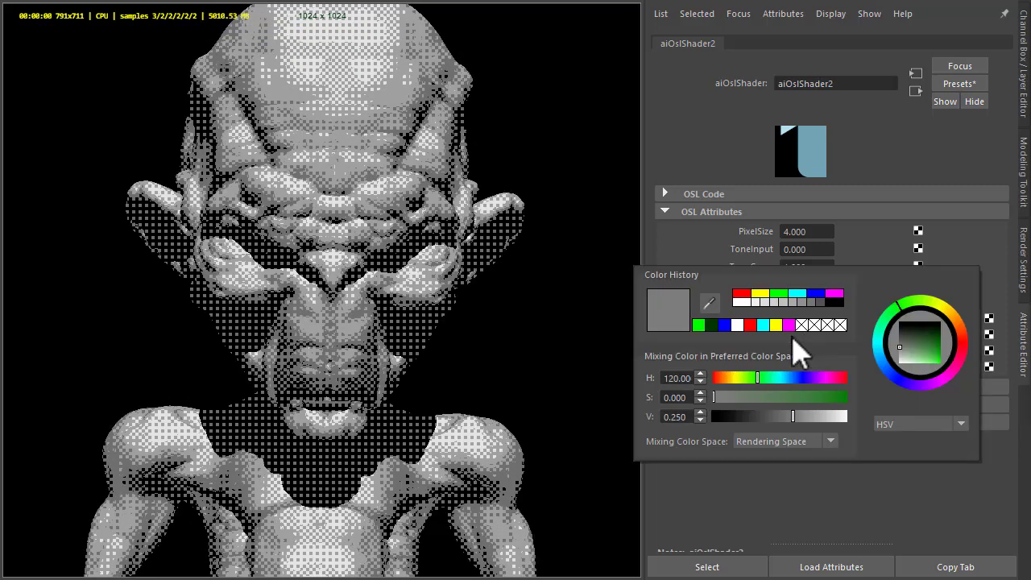
{"action": "left_click", "coordinate": [711, 325]}
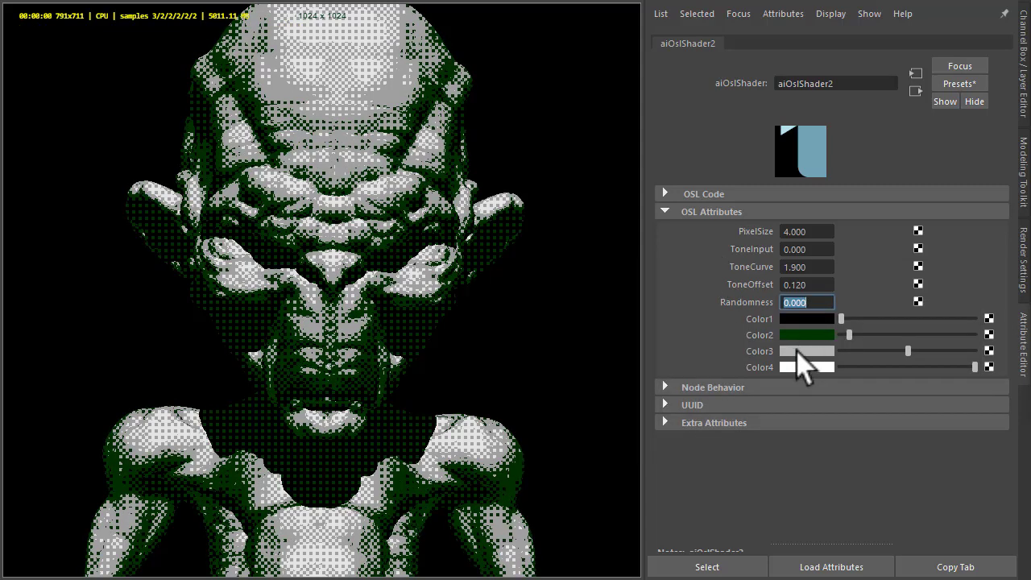
{"action": "left_click", "coordinate": [801, 351]}
{"action": "left_click", "coordinate": [709, 342]}
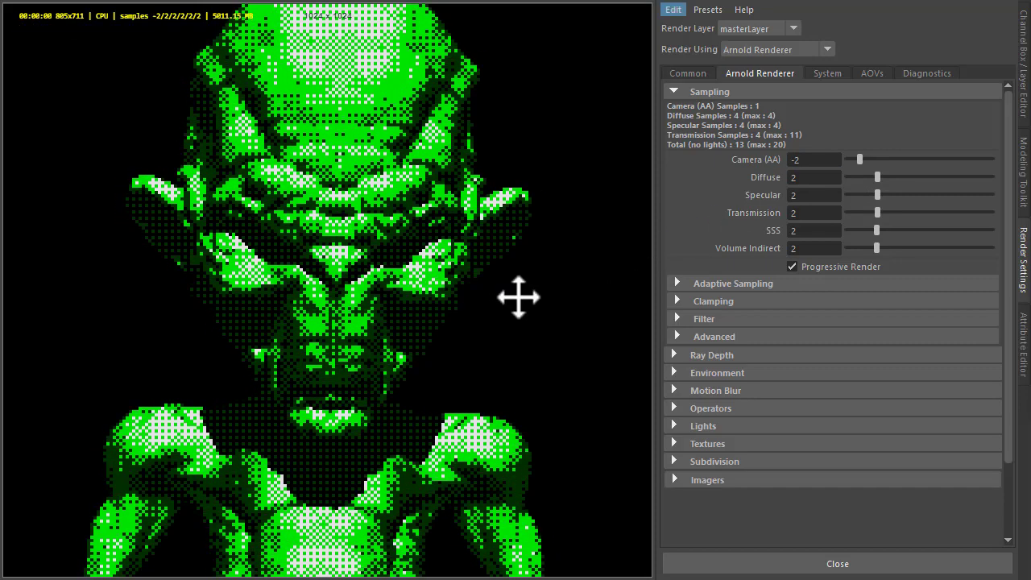
Confirm the Arnold sampling filter type stays at closest.
{"action": "left_click", "coordinate": [719, 319]}
{"action": "left_click", "coordinate": [841, 338]}
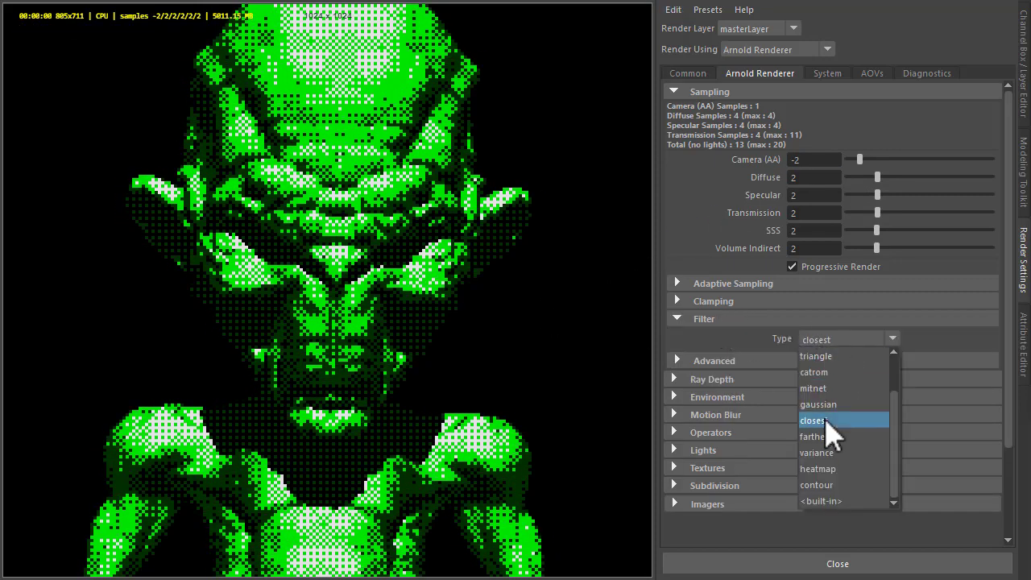
{"action": "left_click", "coordinate": [826, 420]}
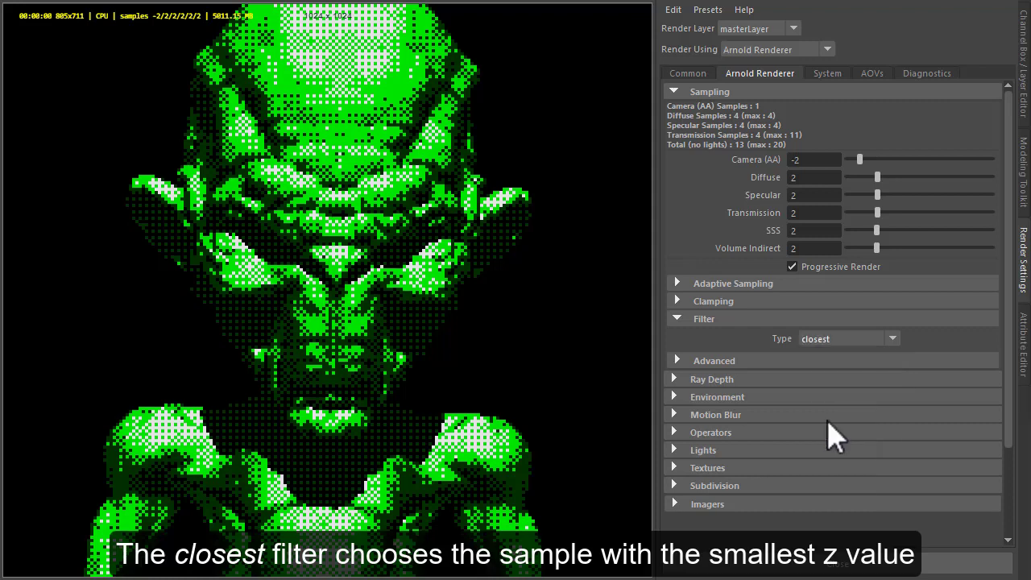
{"action": "left_click", "coordinate": [731, 315]}
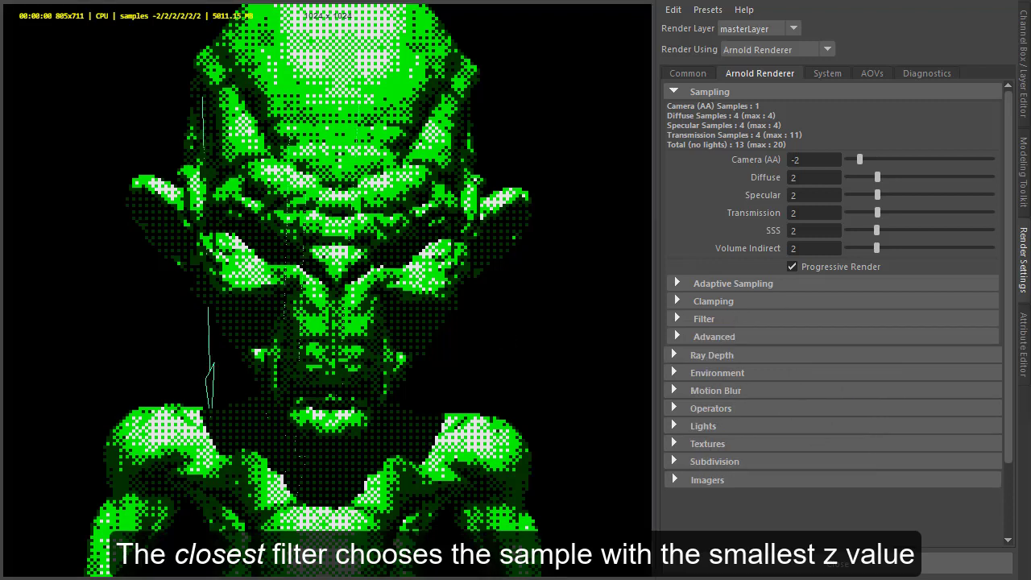
Rotate the directional light, raise its exposure to about 1.49, and toggle shadows off and on.
{"action": "key", "text": "e"}
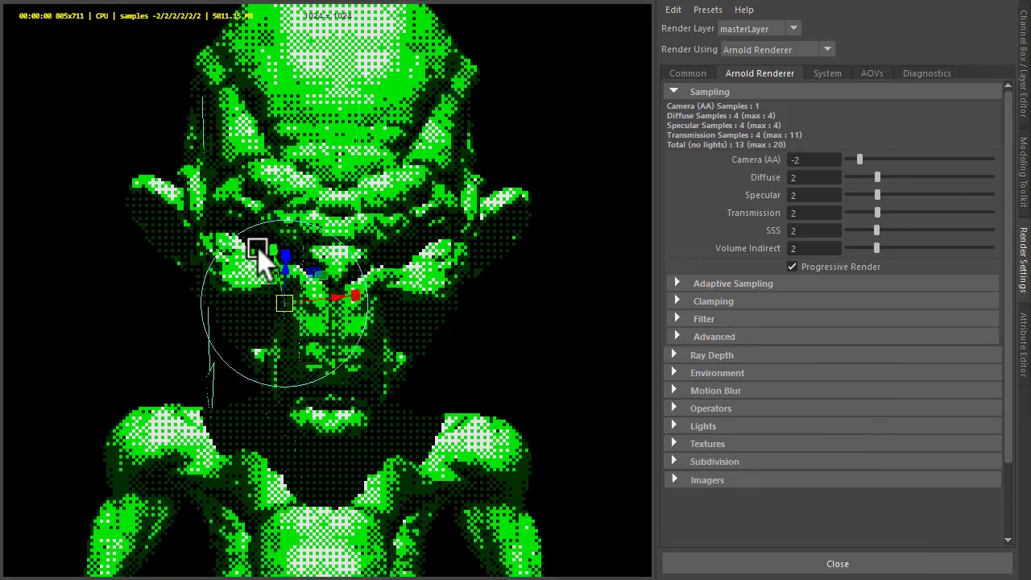
{"action": "mouse_move", "coordinate": [265, 261]}
{"action": "left_mouse_down"}
{"action": "mouse_move", "coordinate": [293, 267]}
{"action": "mouse_move", "coordinate": [272, 278]}
{"action": "left_mouse_up"}
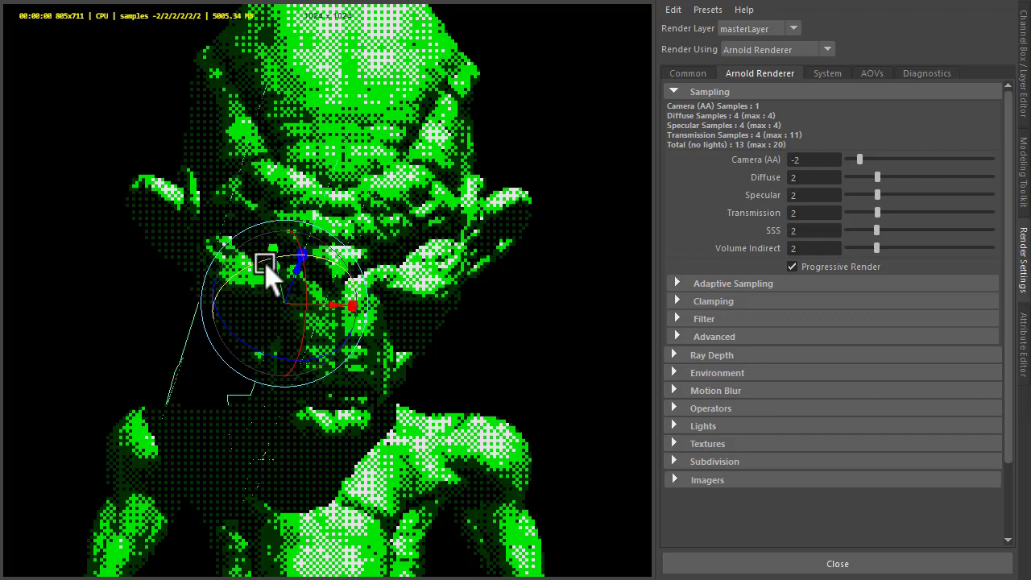
{"action": "key", "text": "ctrl+a"}
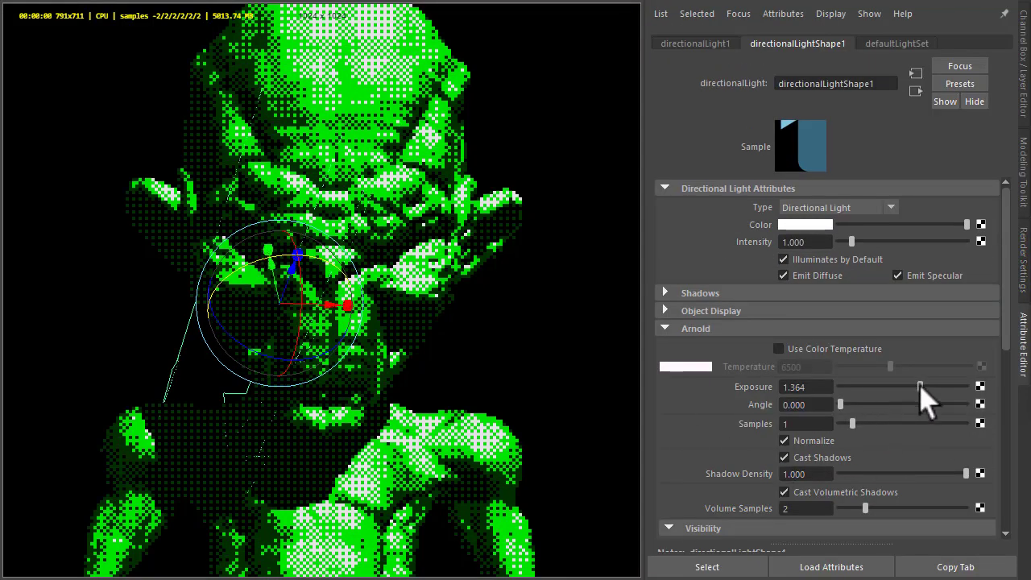
{"action": "mouse_move", "coordinate": [920, 385]}
{"action": "left_mouse_down"}
{"action": "mouse_move", "coordinate": [908, 386]}
{"action": "mouse_move", "coordinate": [920, 387]}
{"action": "left_mouse_up"}
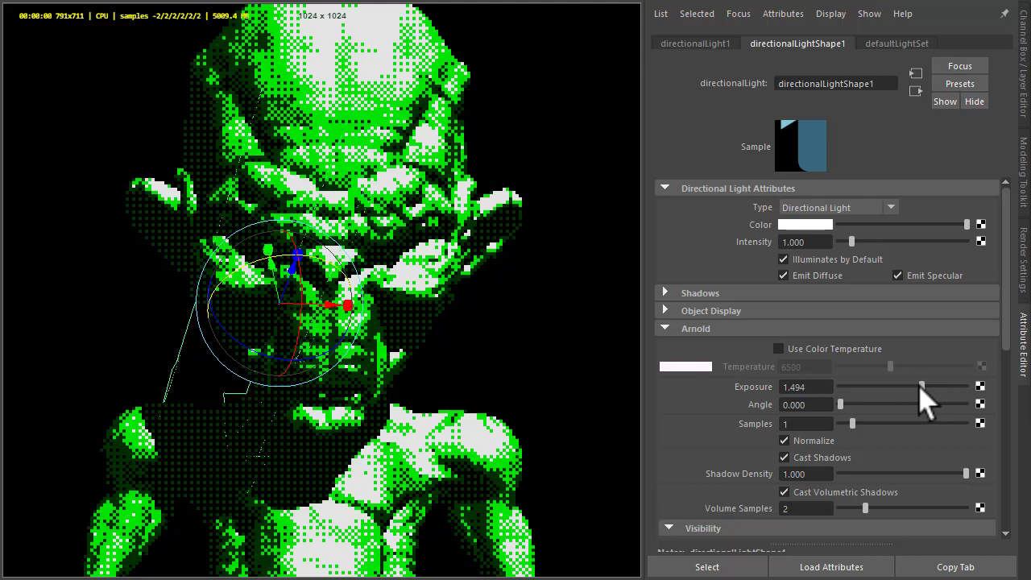
{"action": "left_click", "coordinate": [920, 386]}
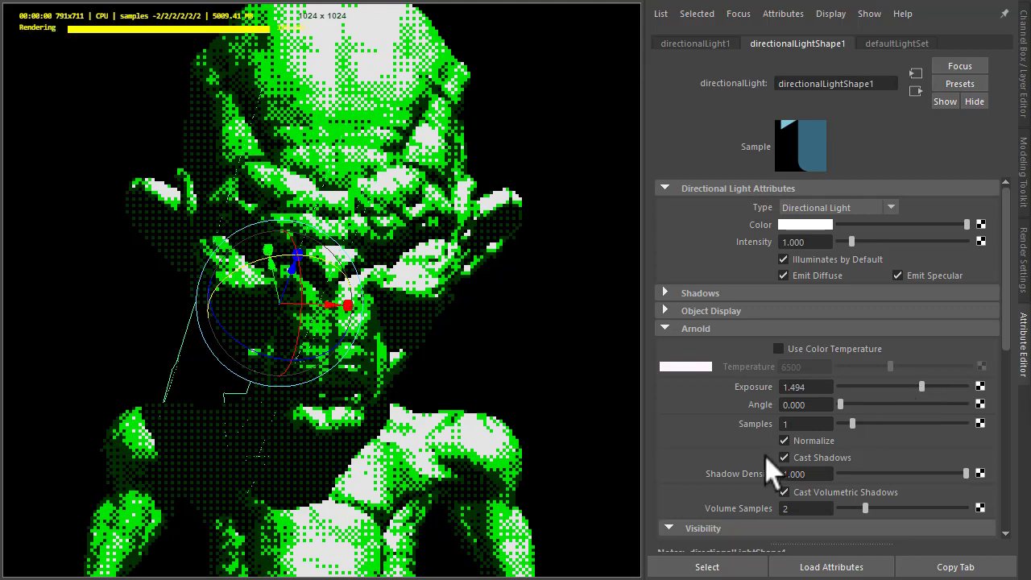
{"action": "left_click", "coordinate": [794, 457]}
{"action": "left_click", "coordinate": [793, 460]}
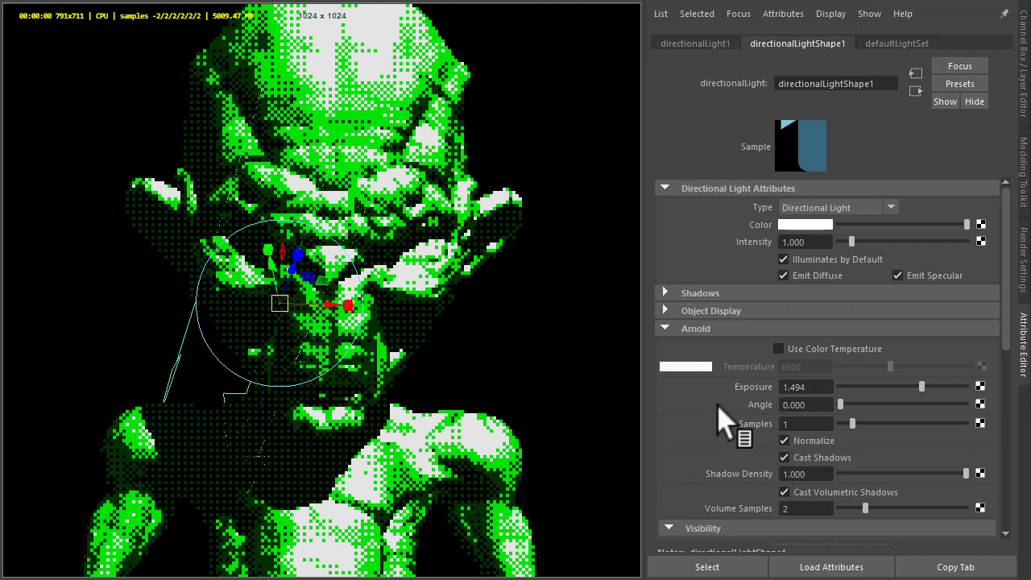
{"action": "left_click", "coordinate": [586, 418]}
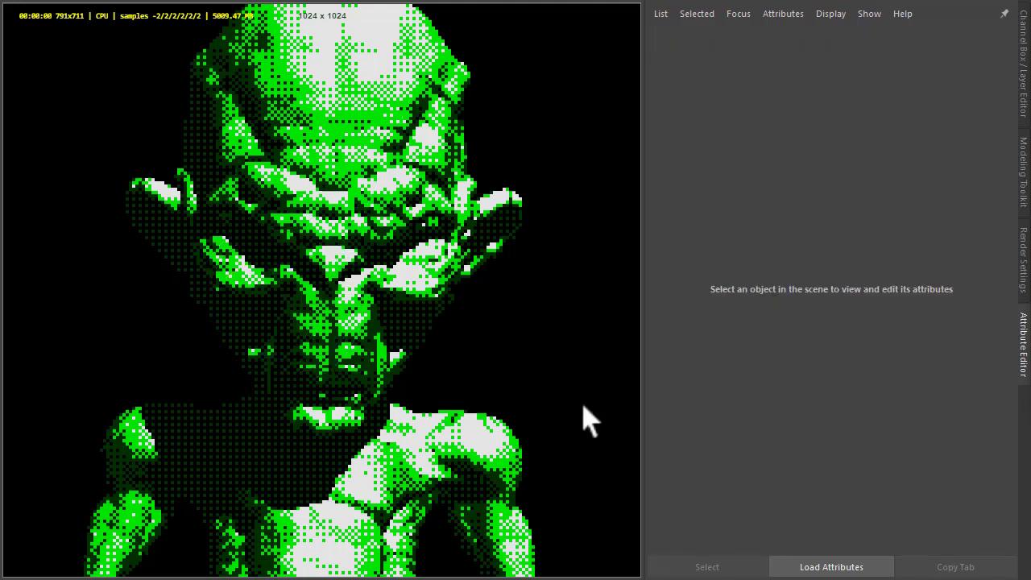